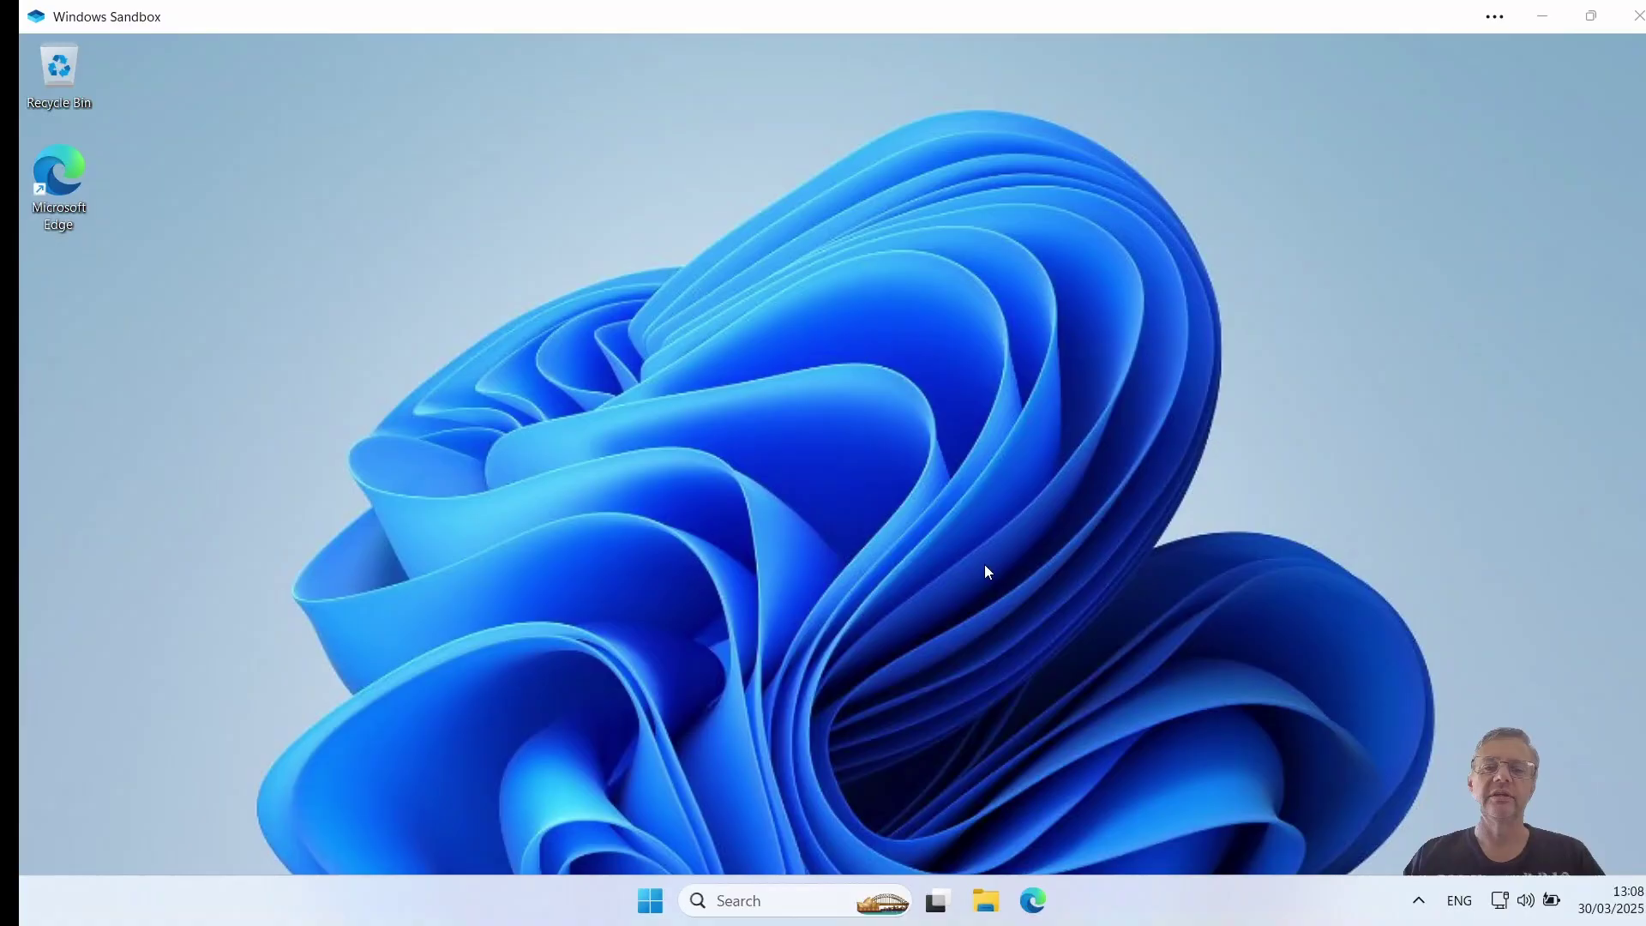
# Open Microsoft Edge and go to the asicminervalue.com website
pyautogui.click(1032, 901)
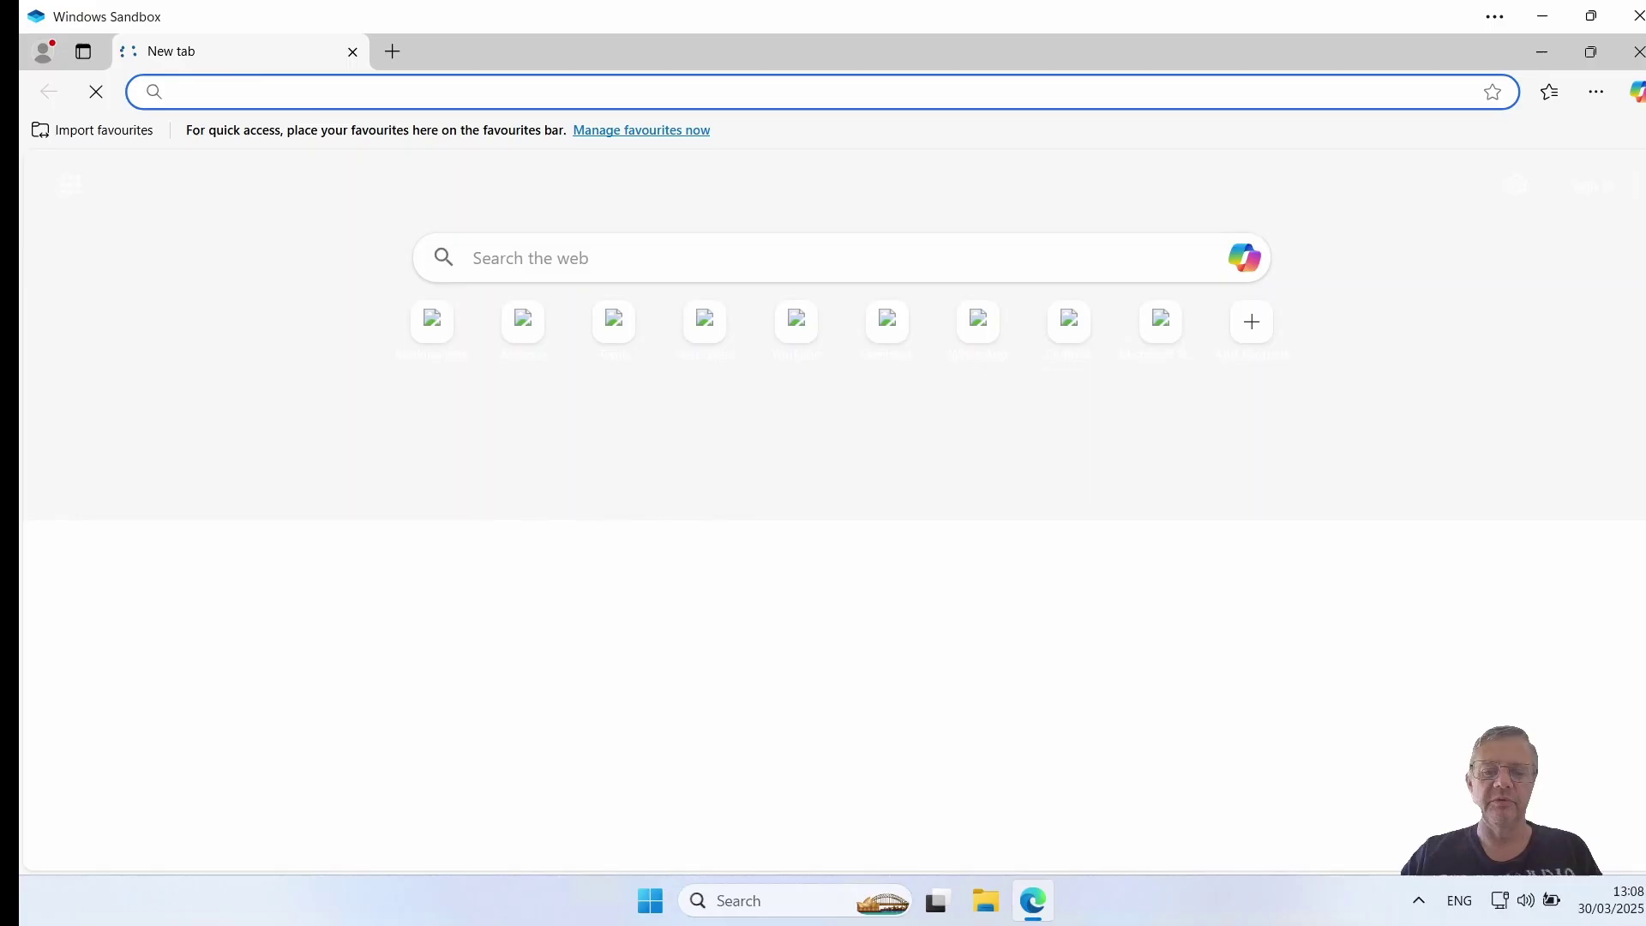
pyautogui.write('asi')
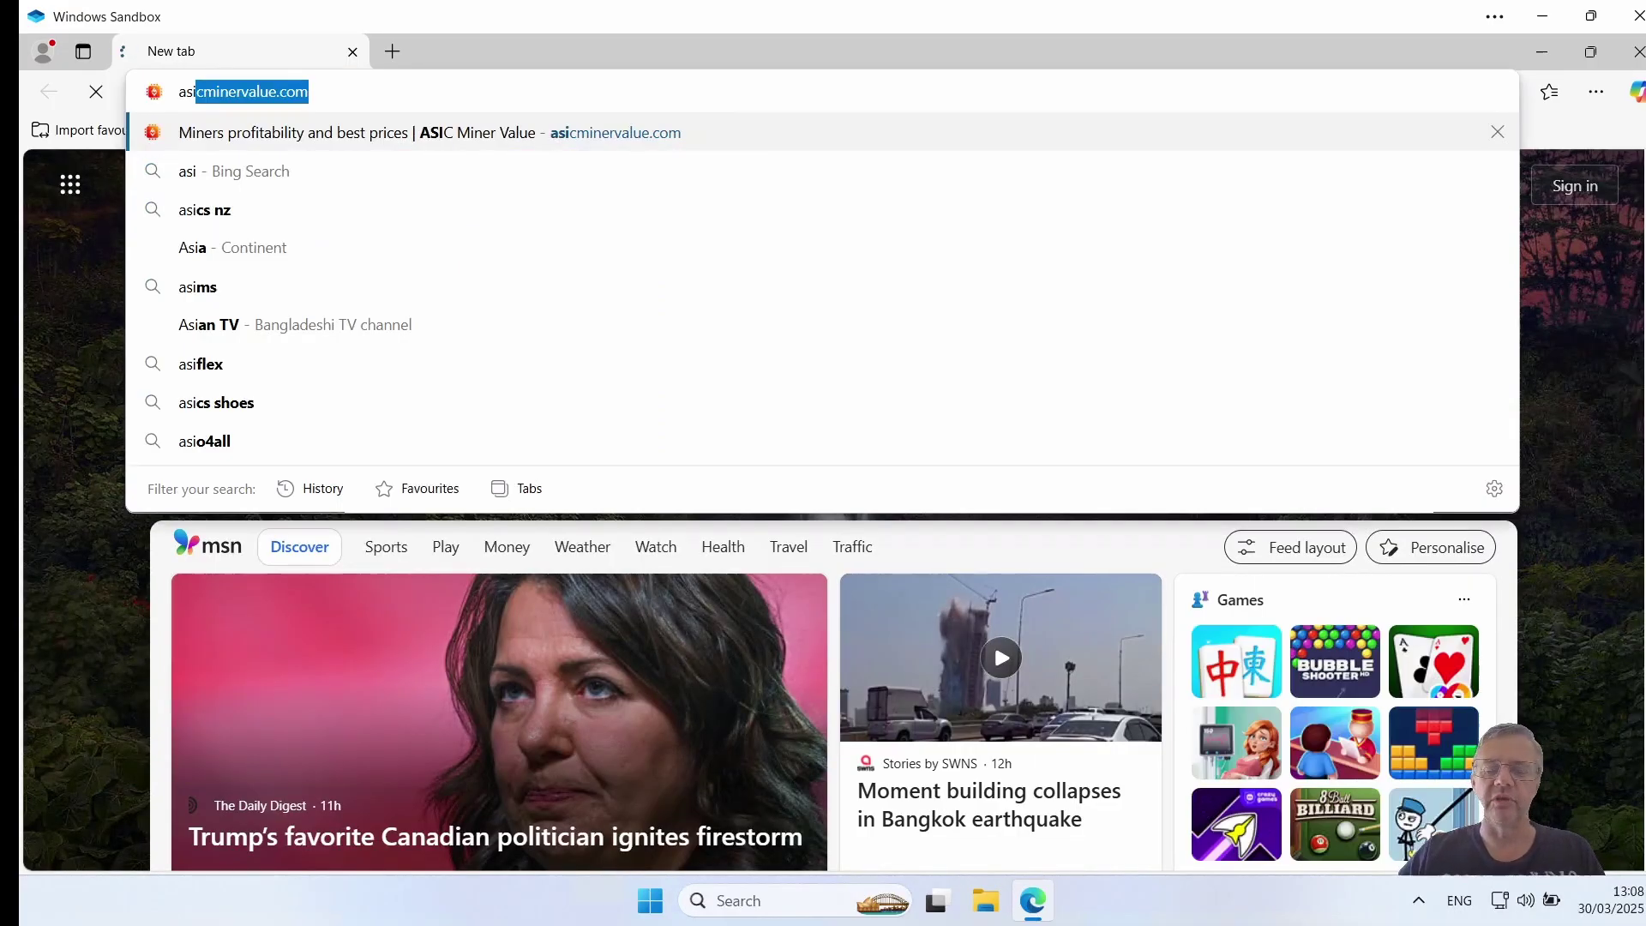
pyautogui.press('Return')
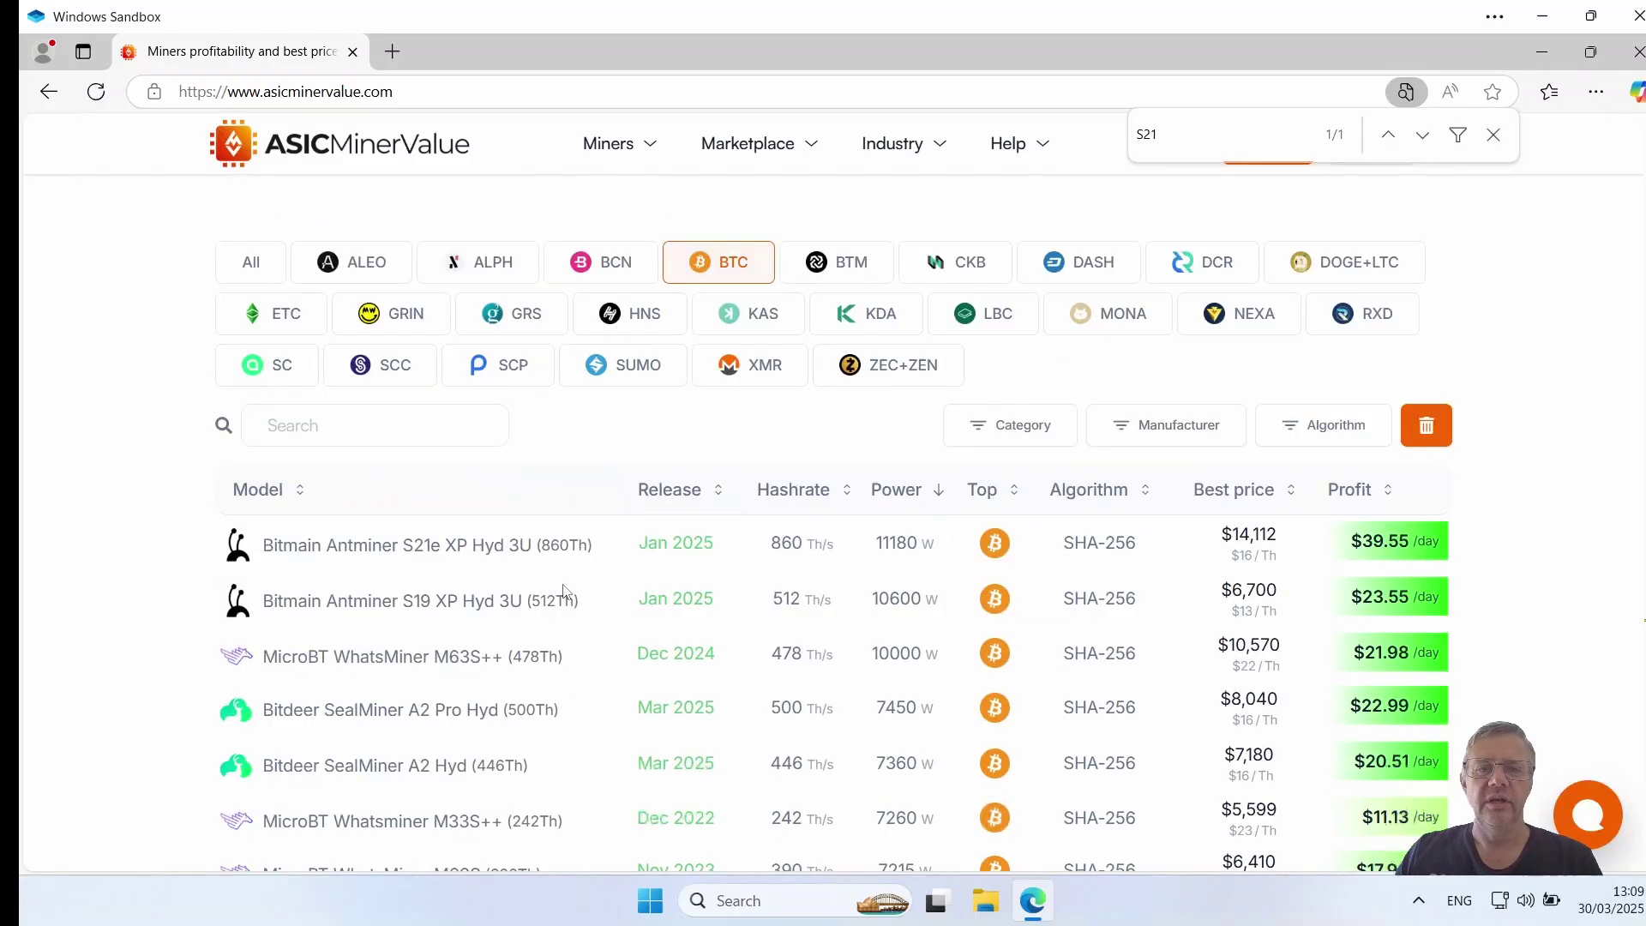
# Examine the BTC miner list sorted by power, comparing hashrate, power consumption, best price and daily profit down to the 3,500 W models
pyautogui.scroll(-3, 563, 592)
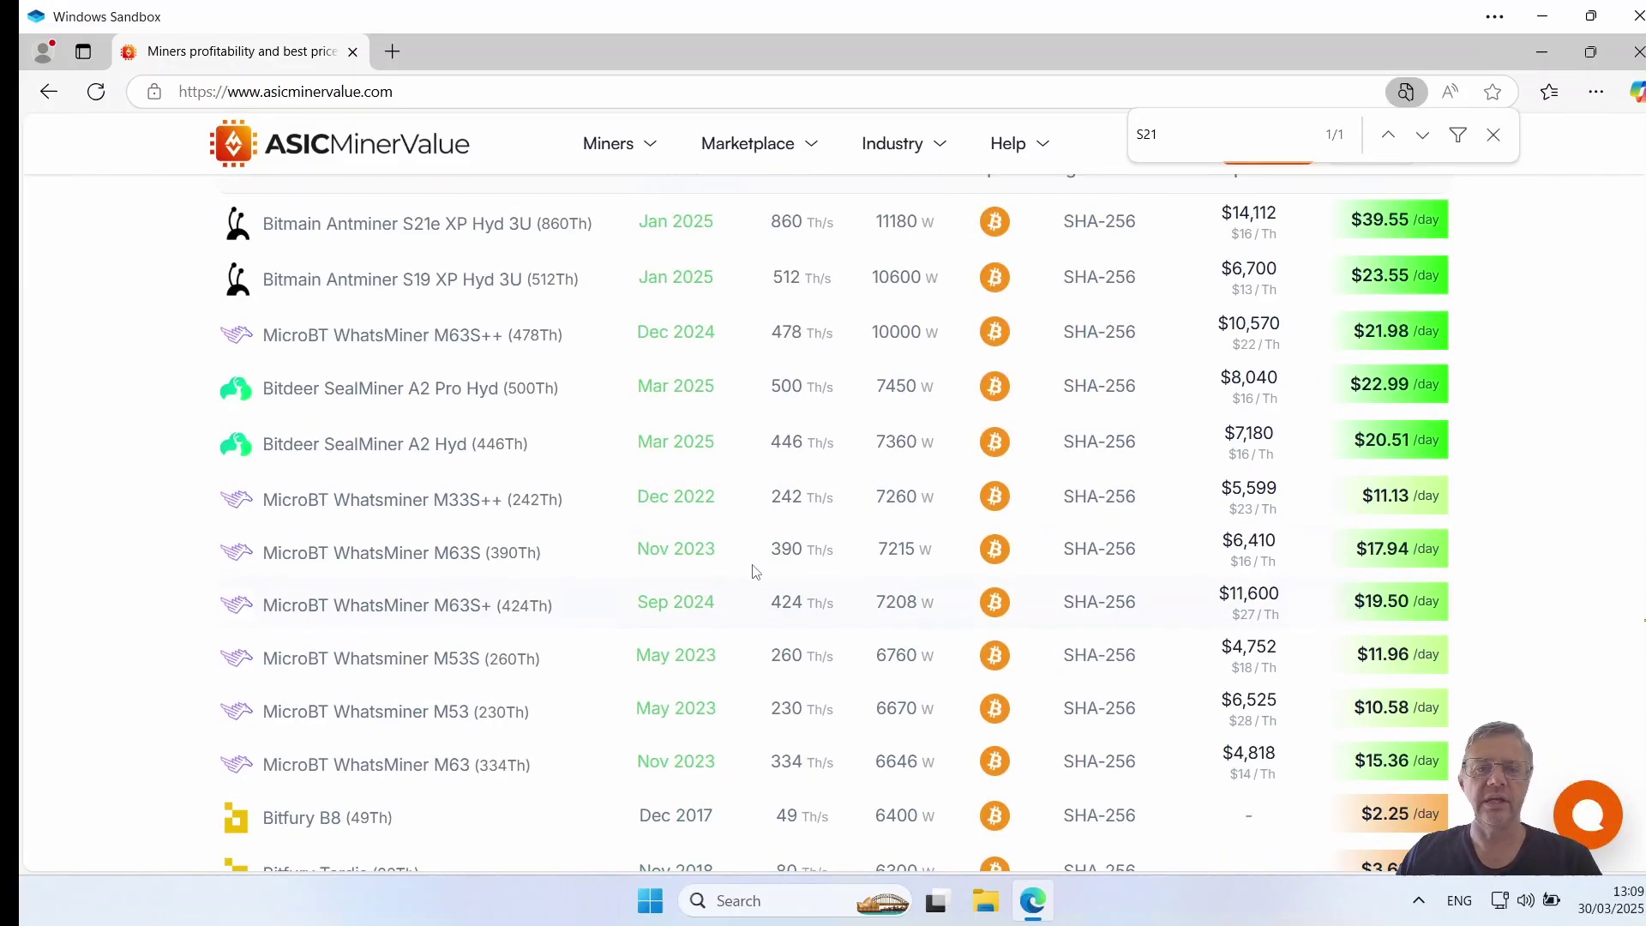
pyautogui.scroll(-4, 612, 652)
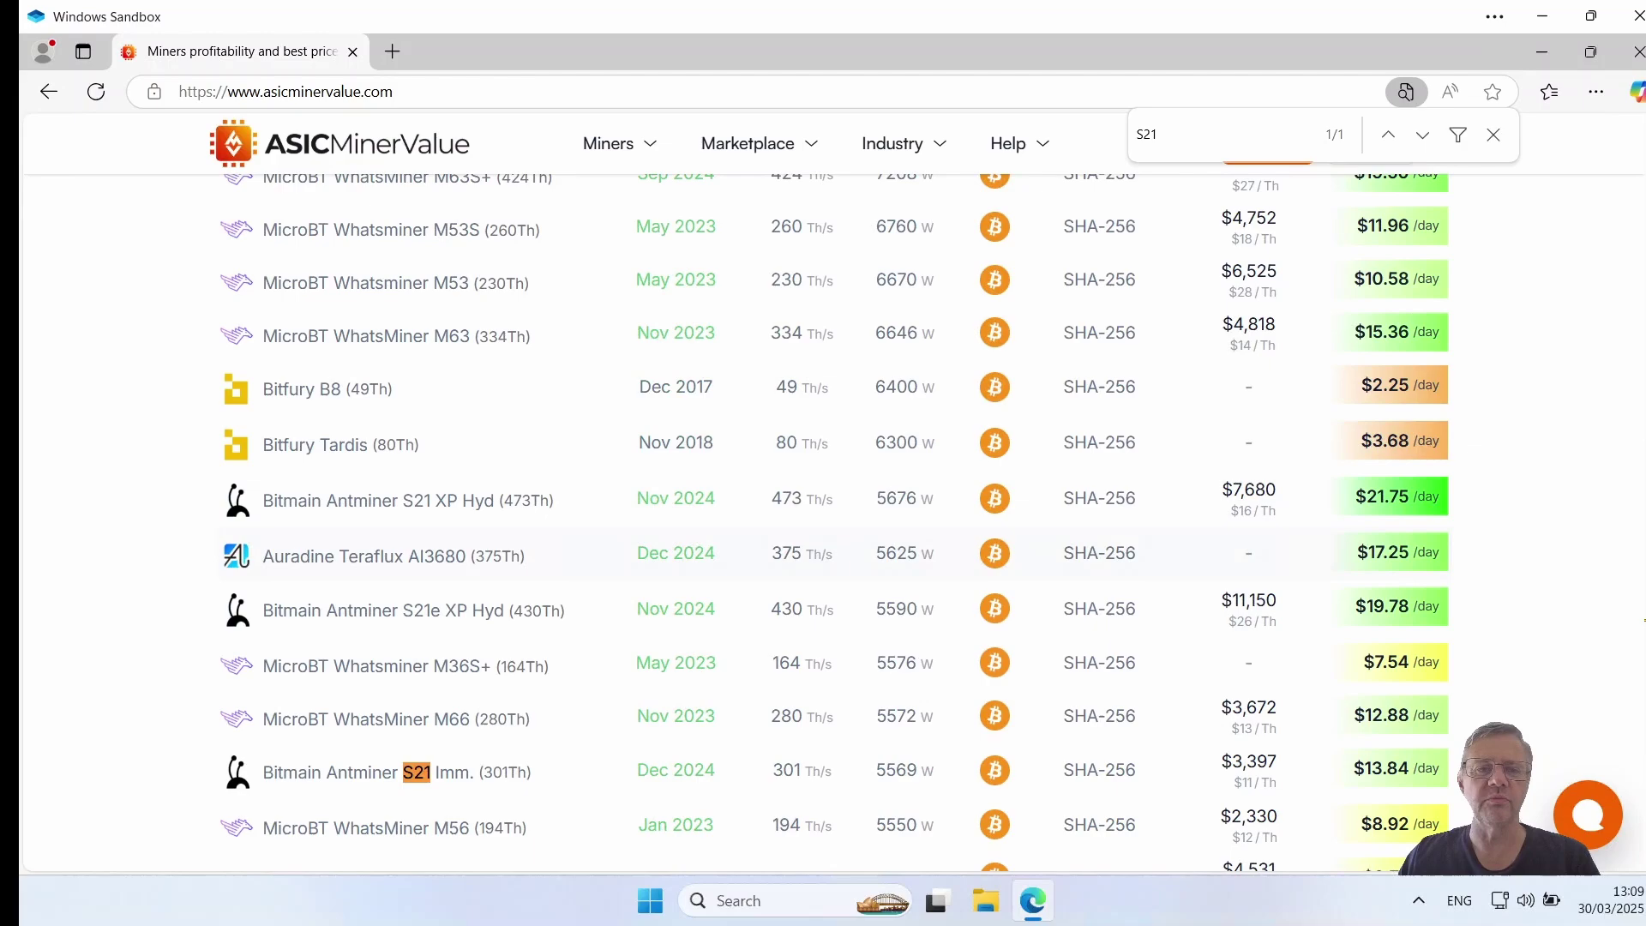
pyautogui.scroll(-3, 922, 540)
pyautogui.scroll(-3, 917, 563)
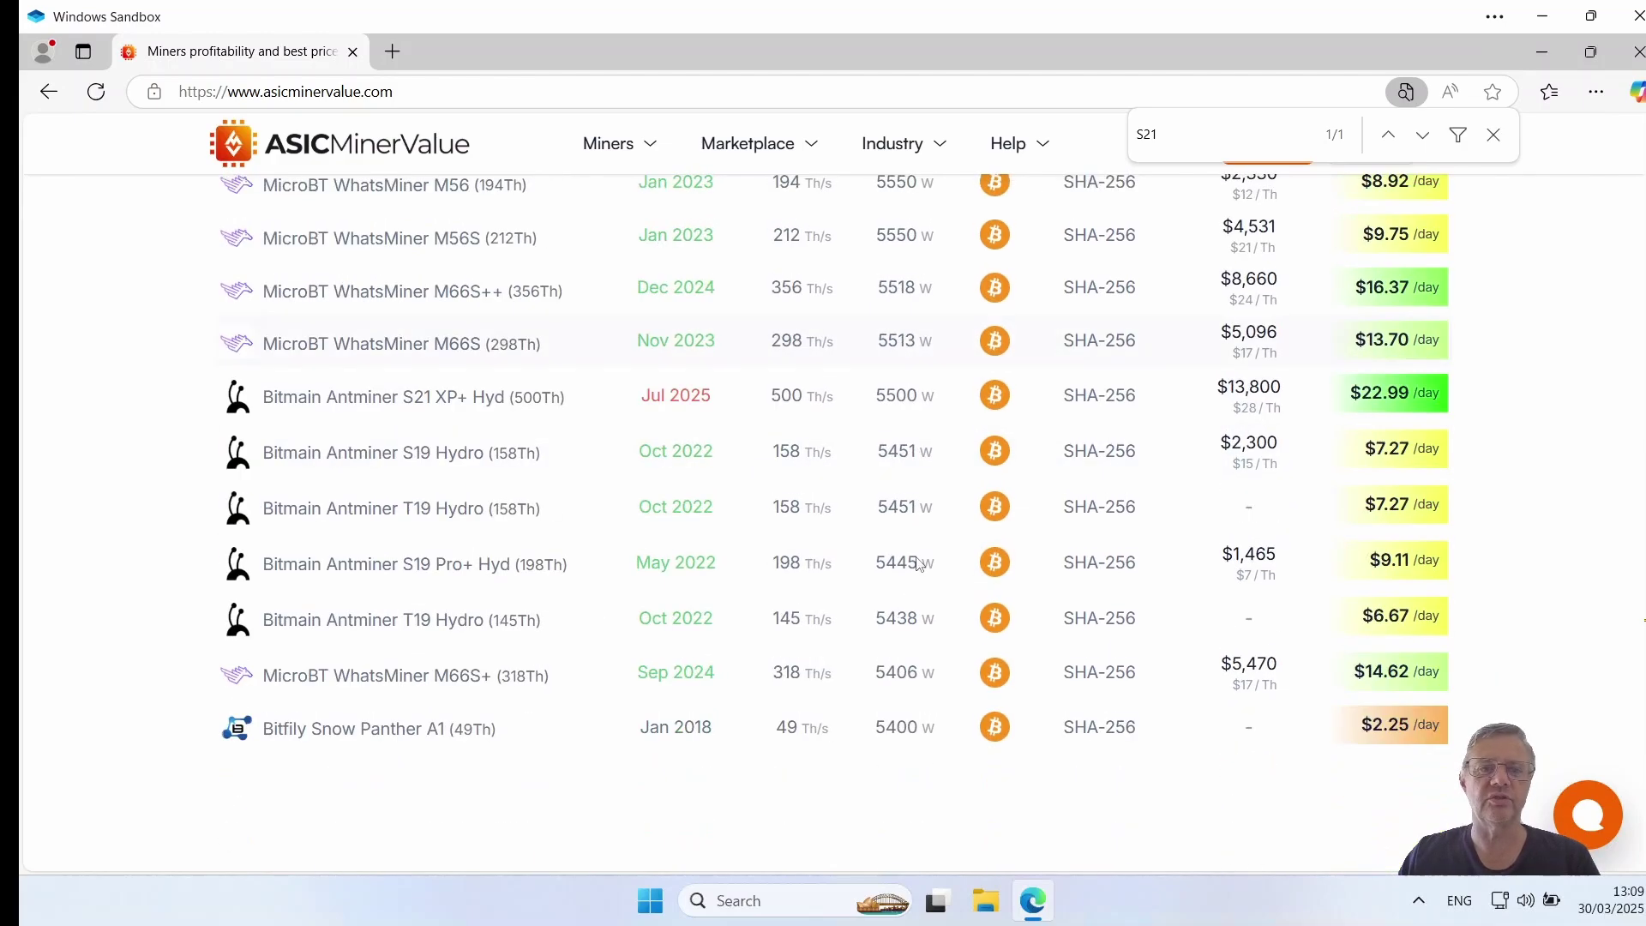
pyautogui.scroll(-2, 917, 563)
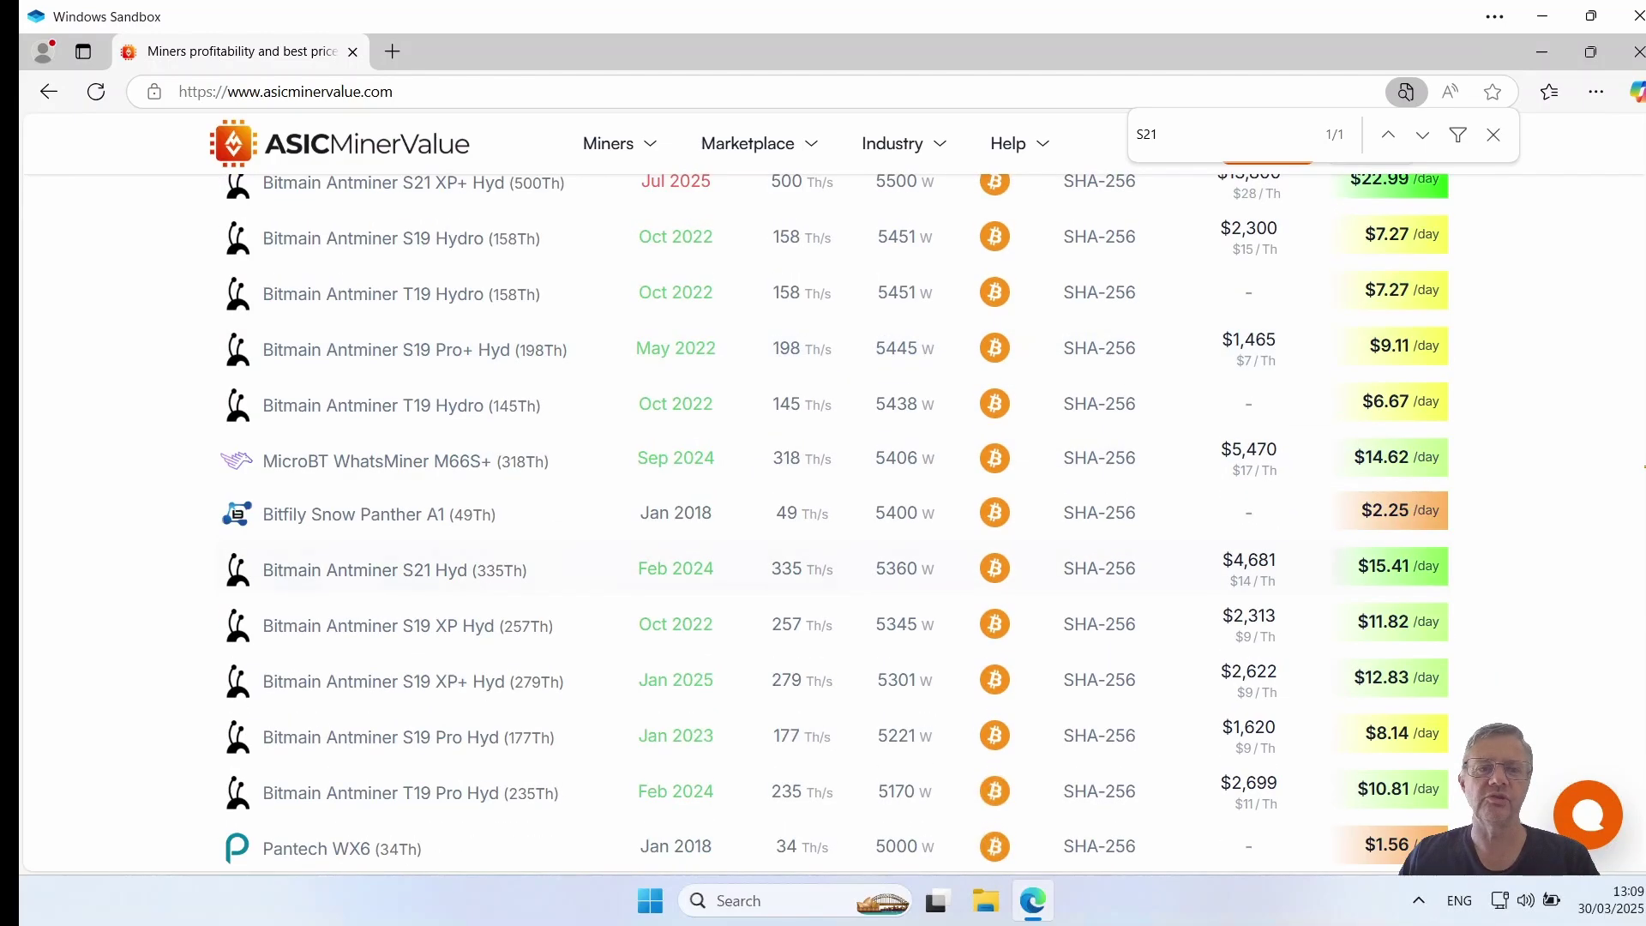
pyautogui.scroll(-2, 908, 545)
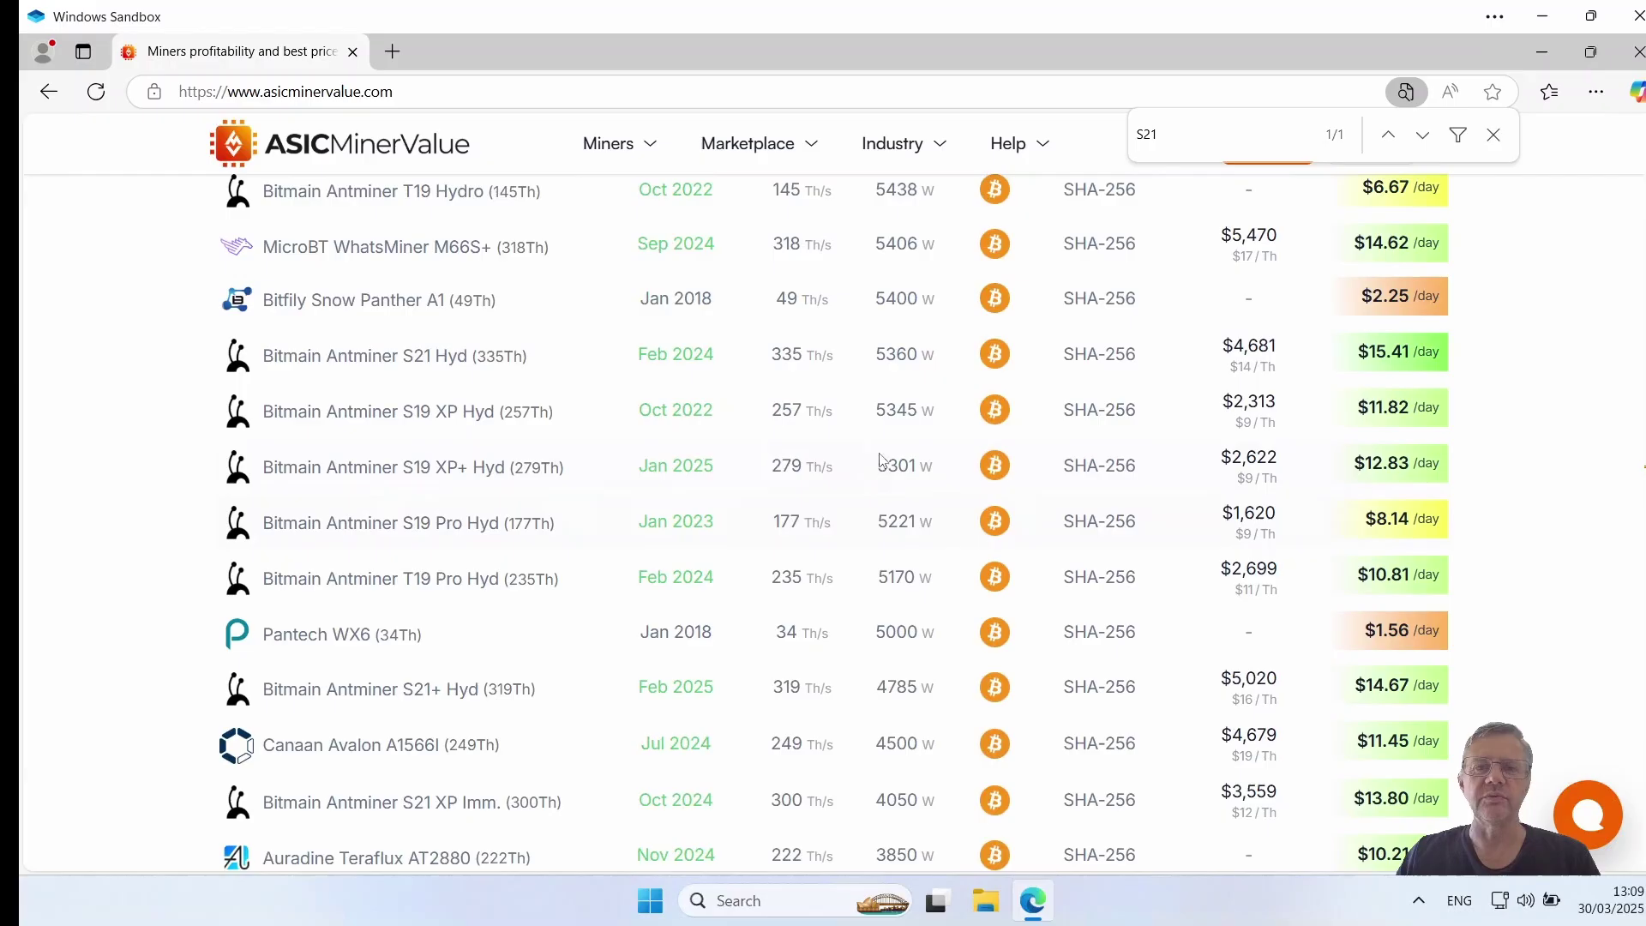
pyautogui.scroll(-6, 870, 544)
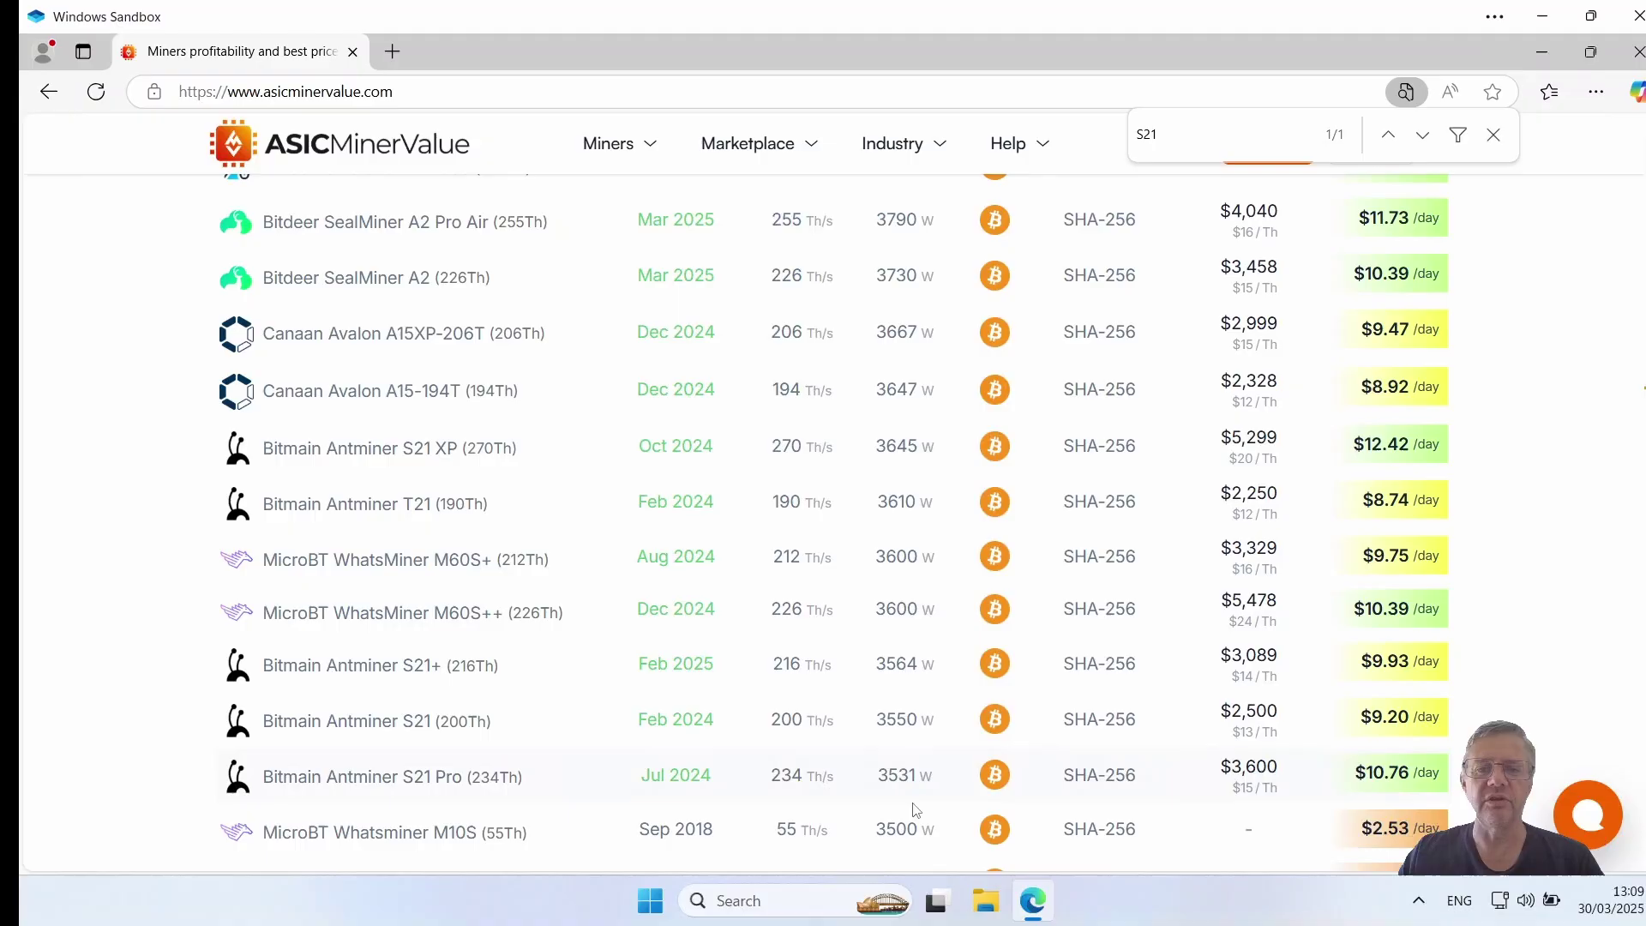
pyautogui.scroll(-2, 914, 812)
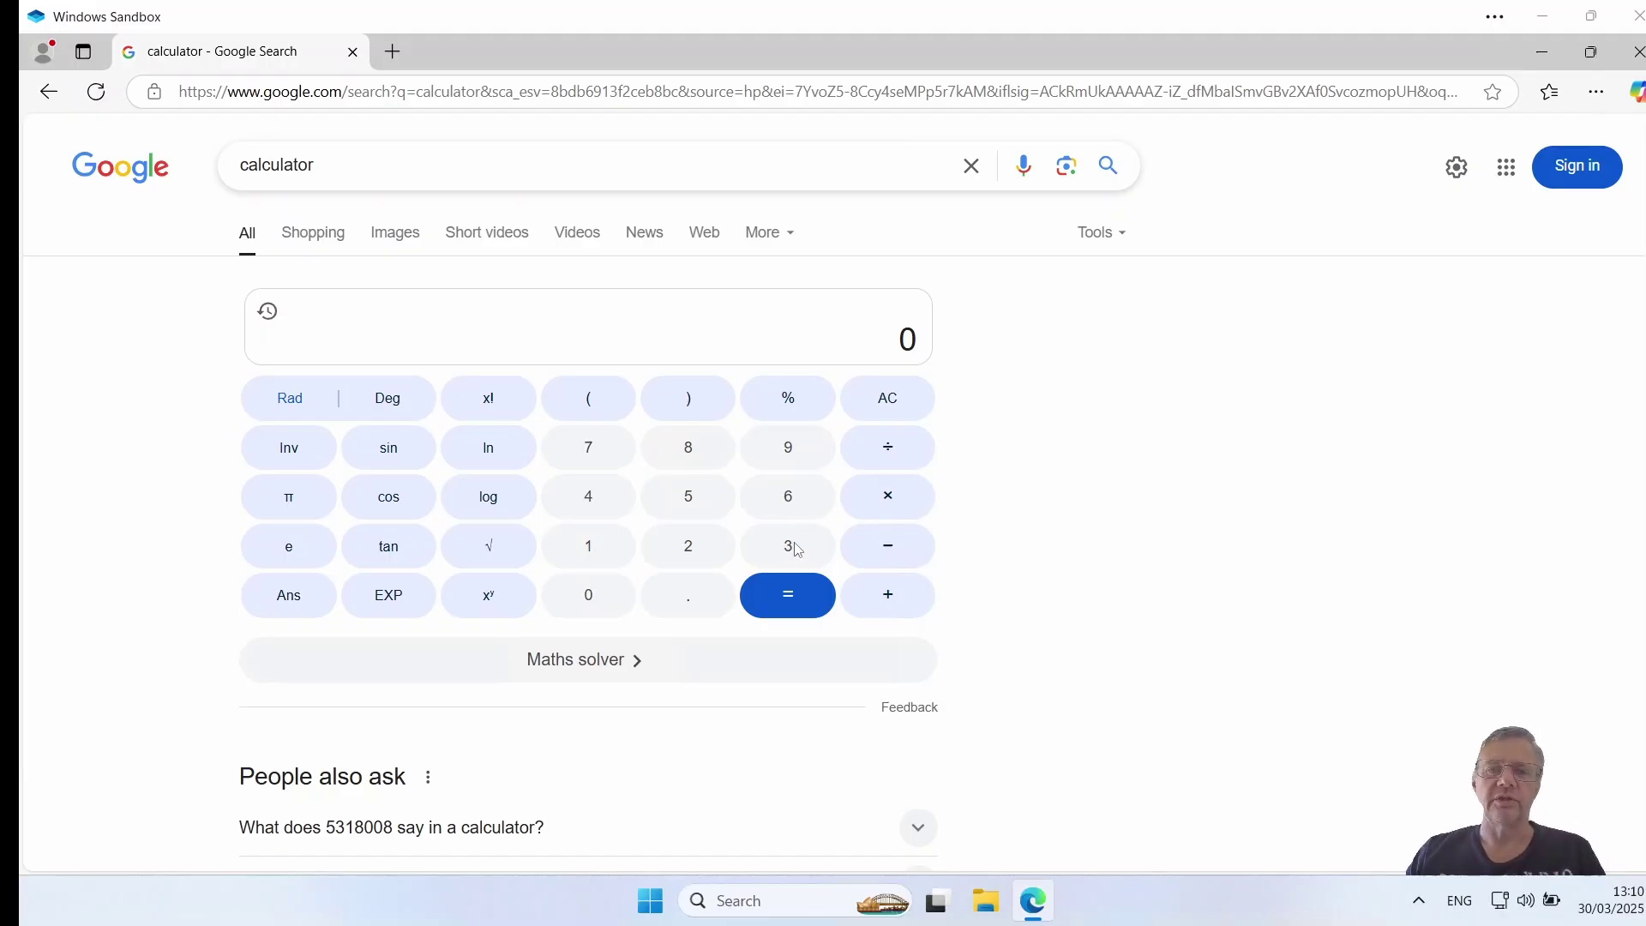
# Calculate the monthly energy use of a 3.6 kW miner as 3.6 × 24 × 30
pyautogui.click(789, 546)
pyautogui.click(683, 605)
pyautogui.click(780, 502)
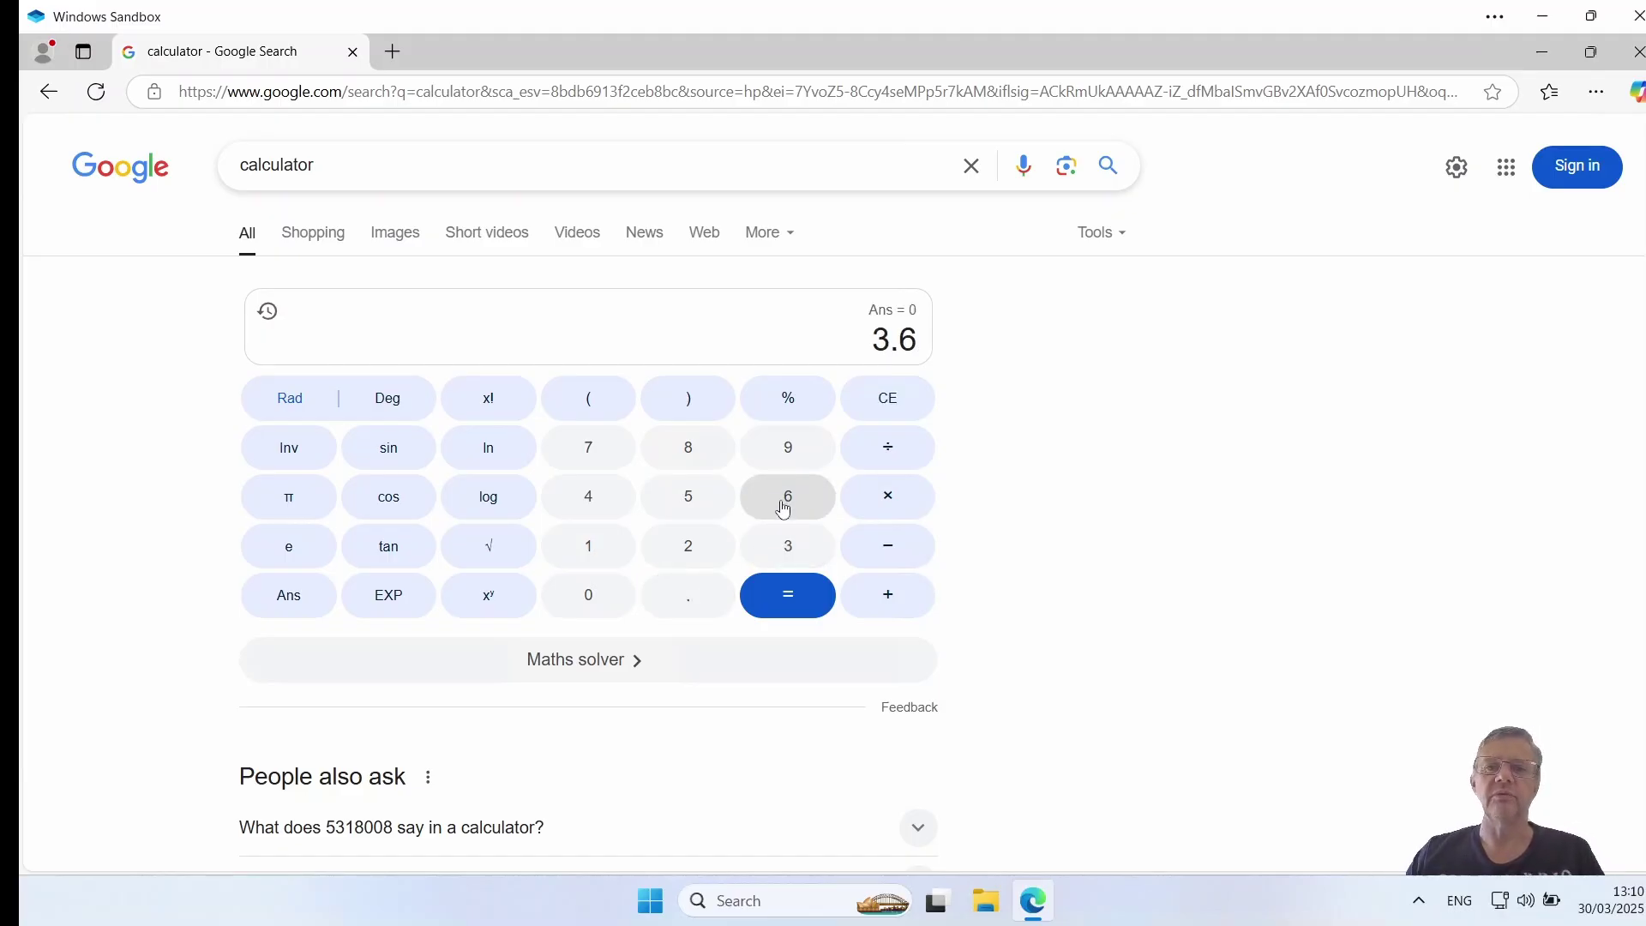
pyautogui.click(886, 502)
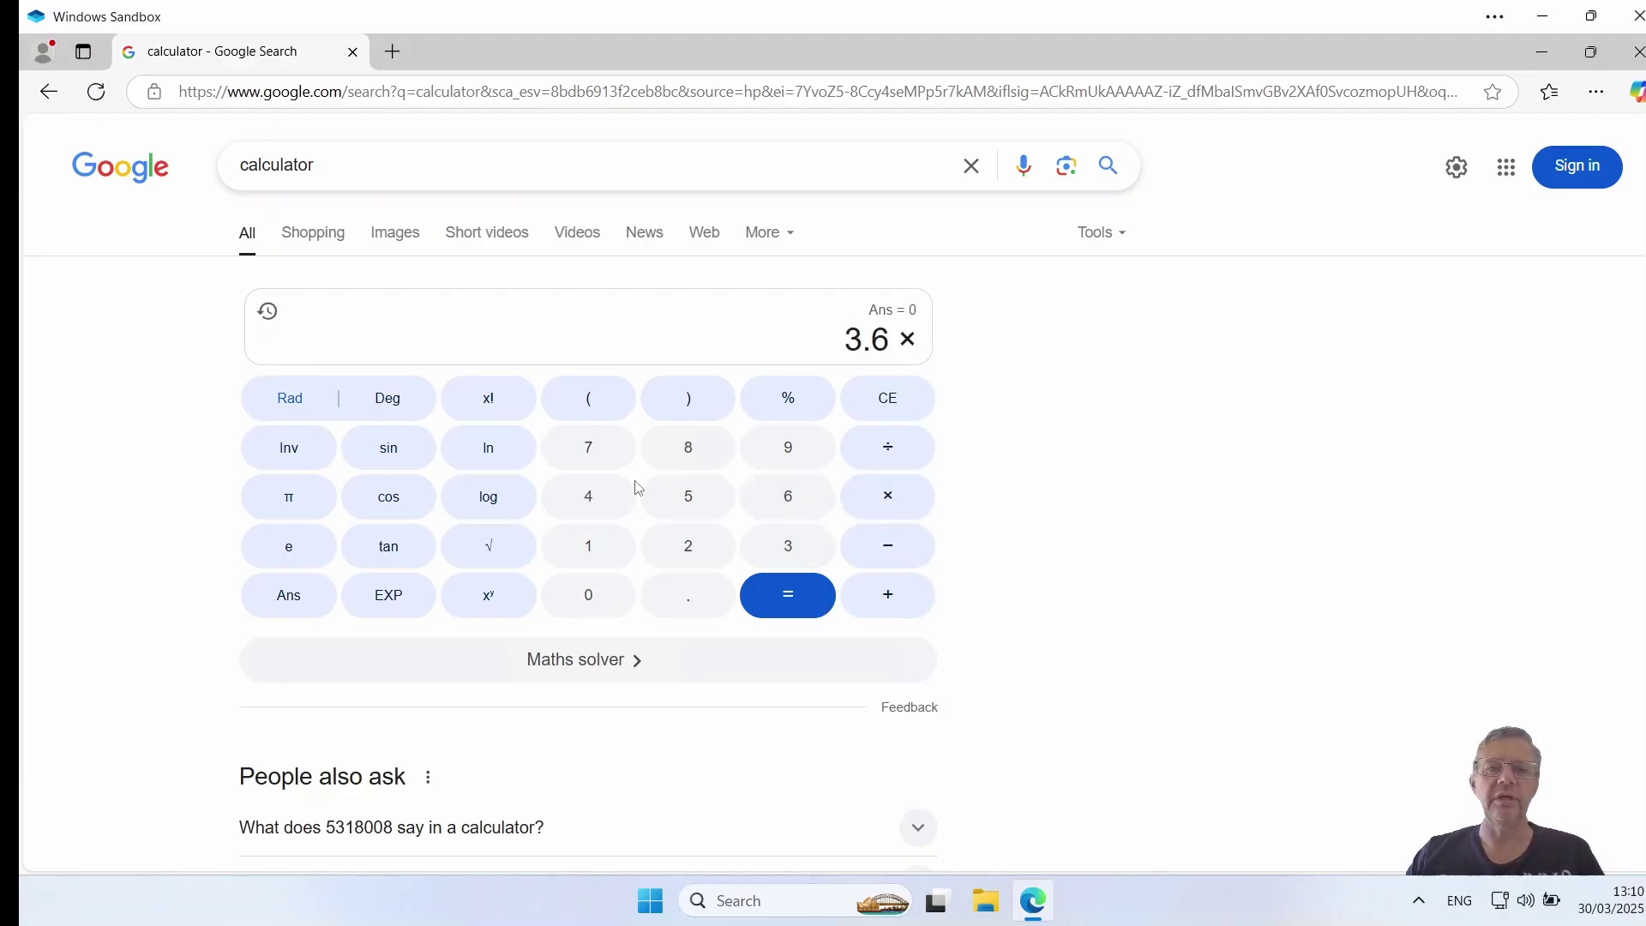
pyautogui.click(679, 557)
pyautogui.click(589, 505)
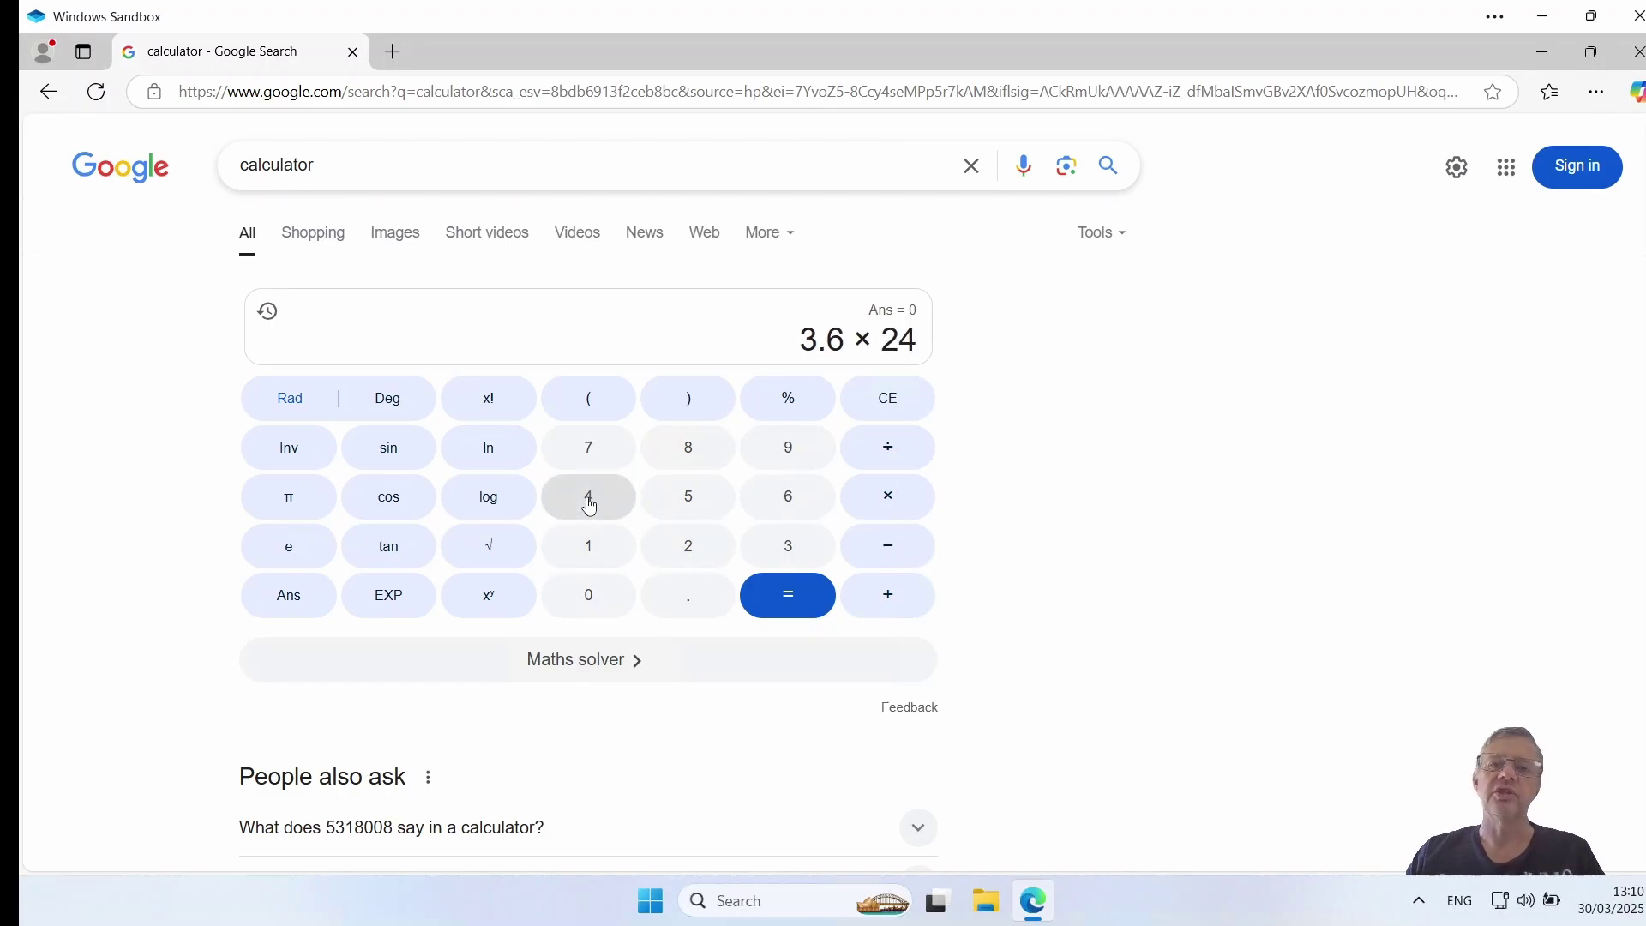
pyautogui.click(900, 501)
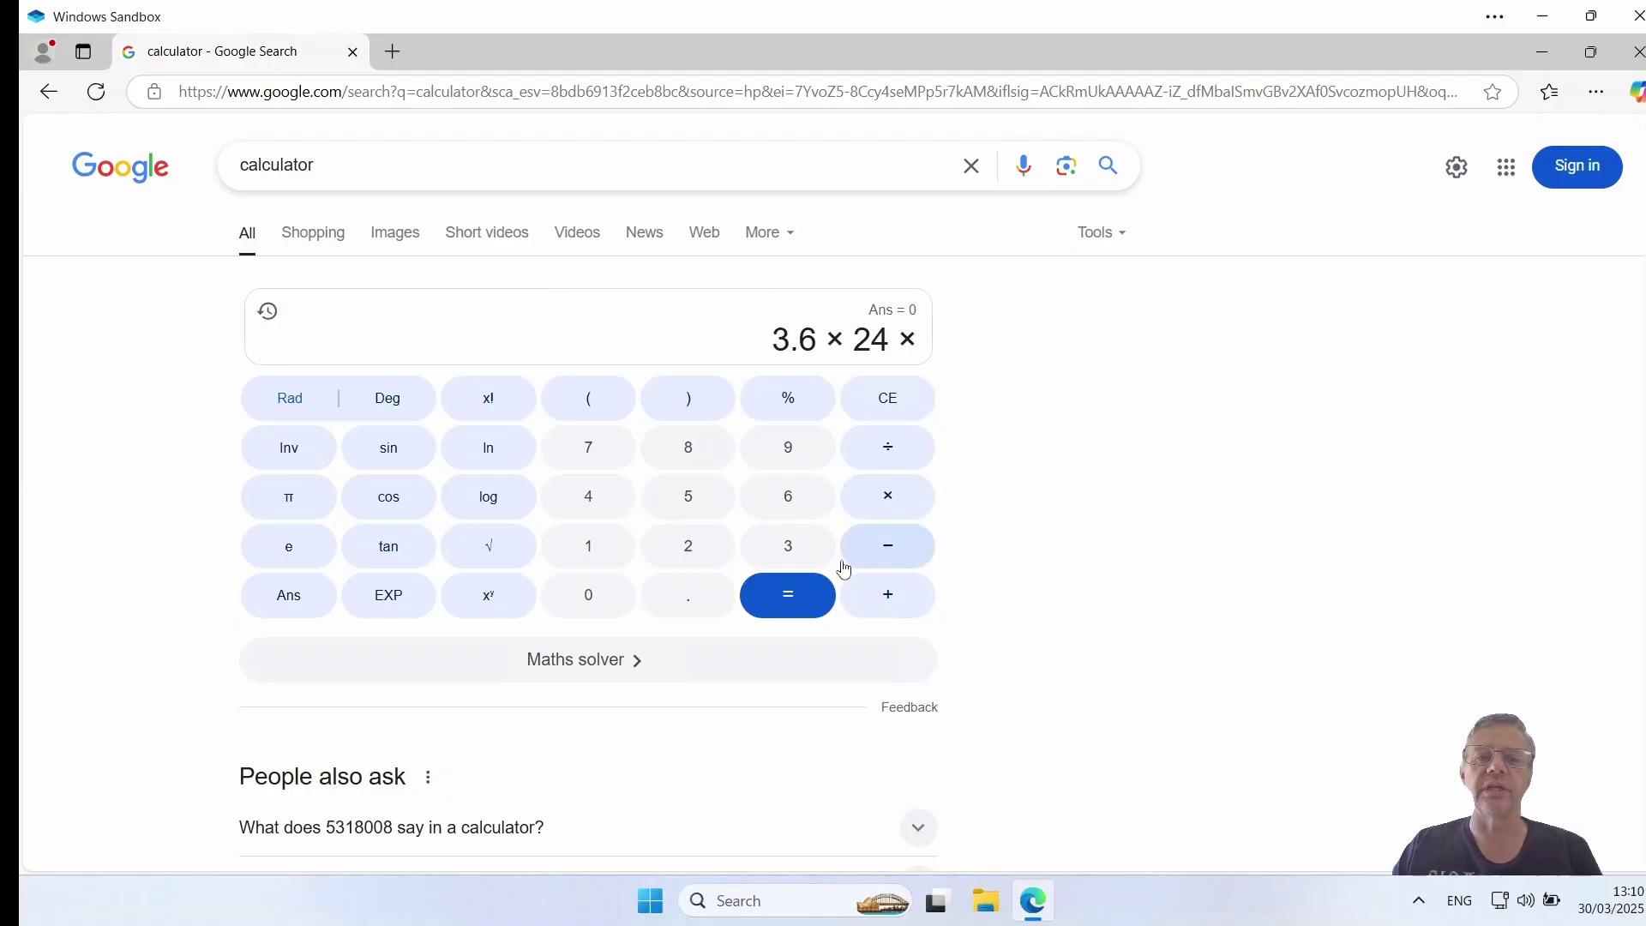
pyautogui.click(793, 550)
pyautogui.click(617, 592)
pyautogui.click(783, 600)
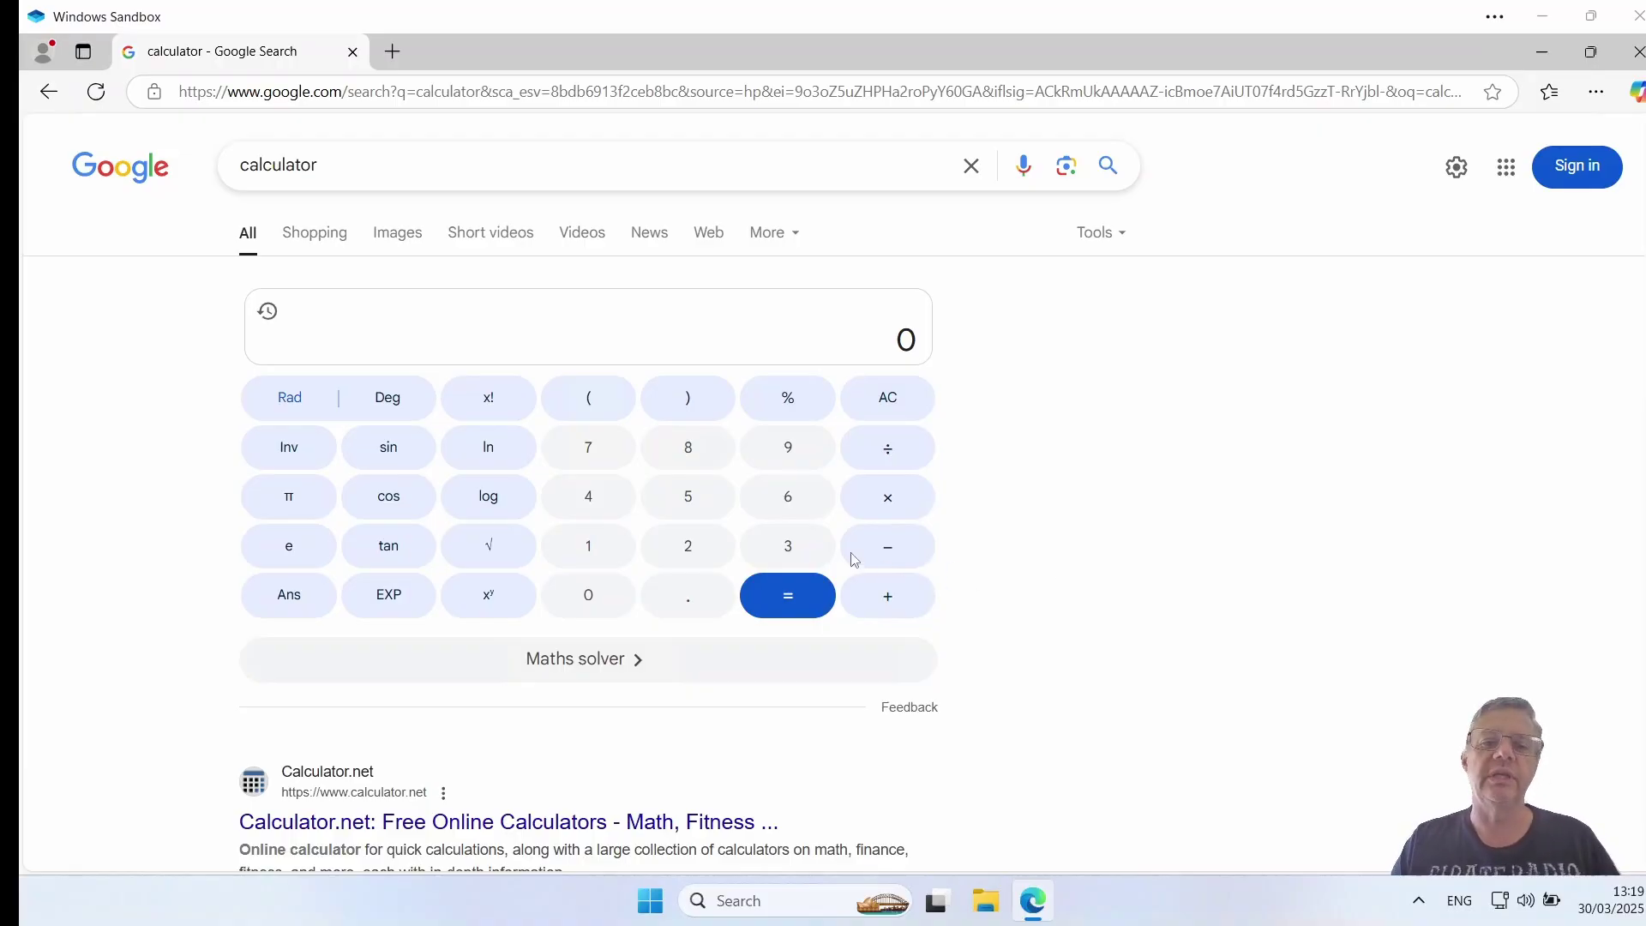
# Calculate the daily energy use of a 3.5 kW miner as 3.5 × 24
pyautogui.click(786, 549)
pyautogui.click(686, 596)
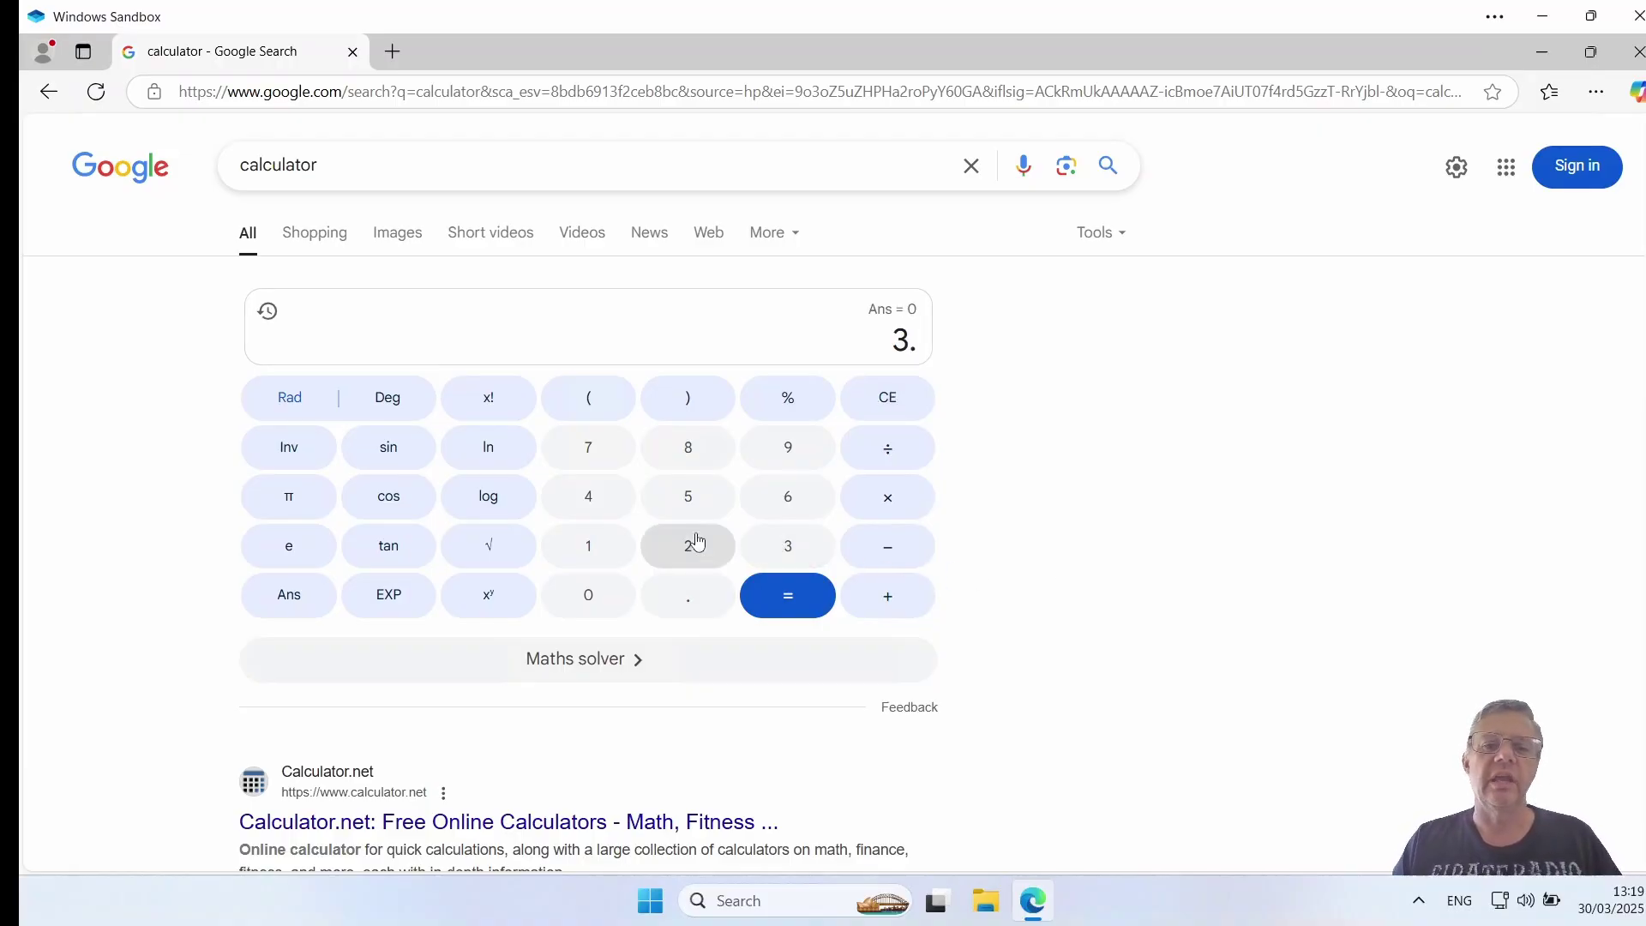
pyautogui.click(687, 504)
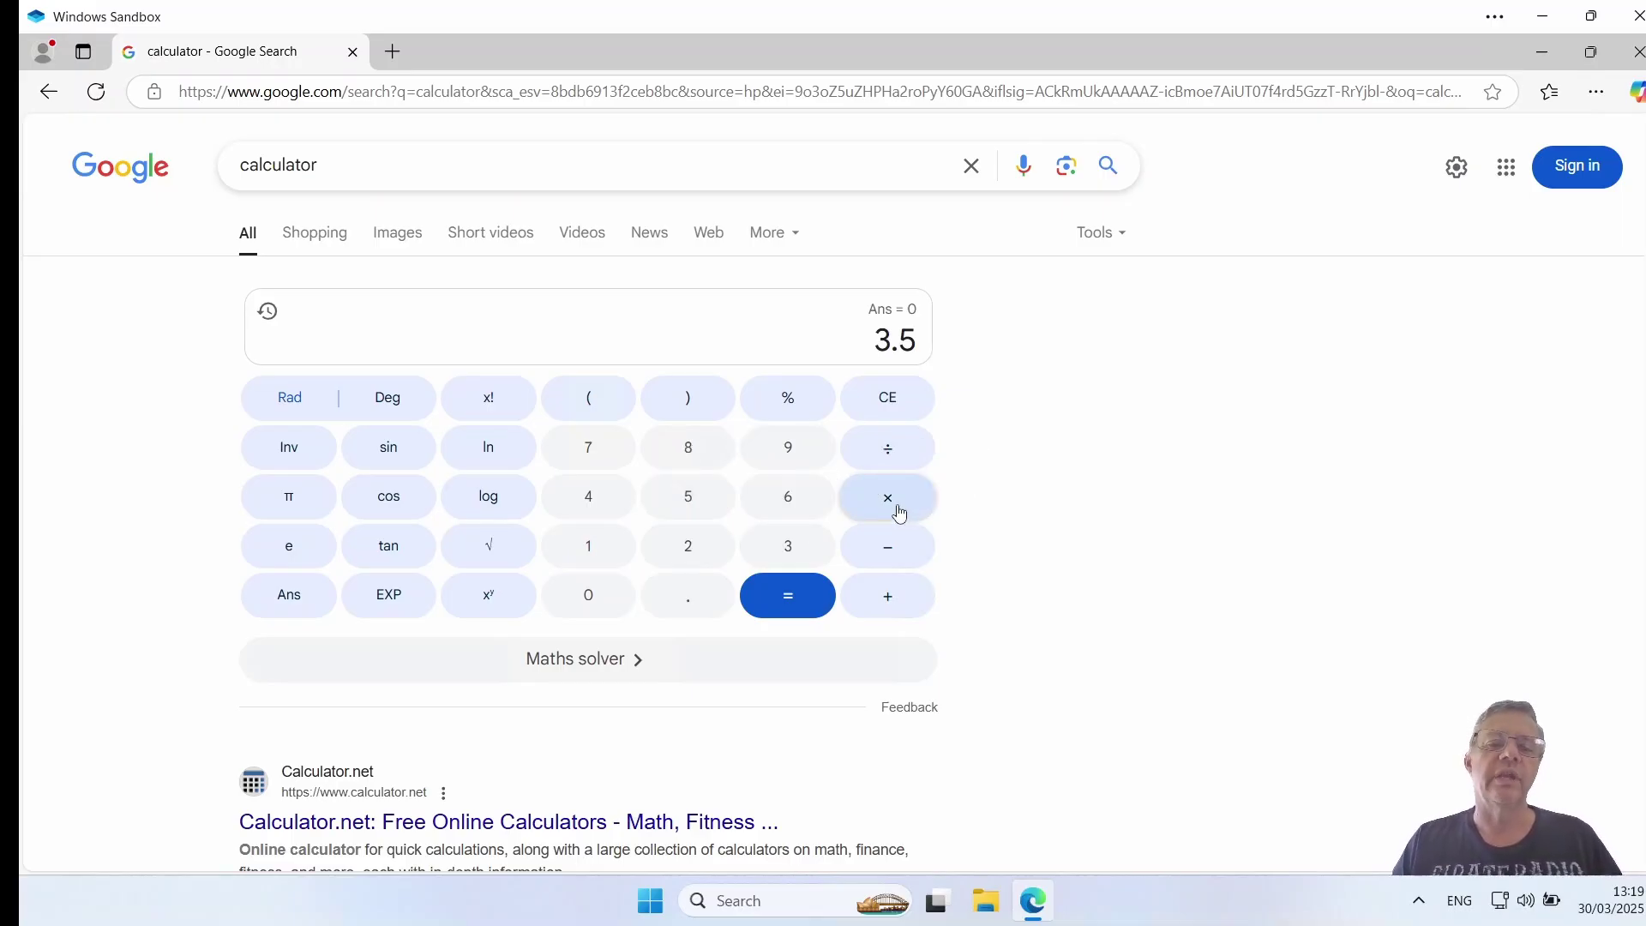
pyautogui.click(897, 510)
pyautogui.click(696, 542)
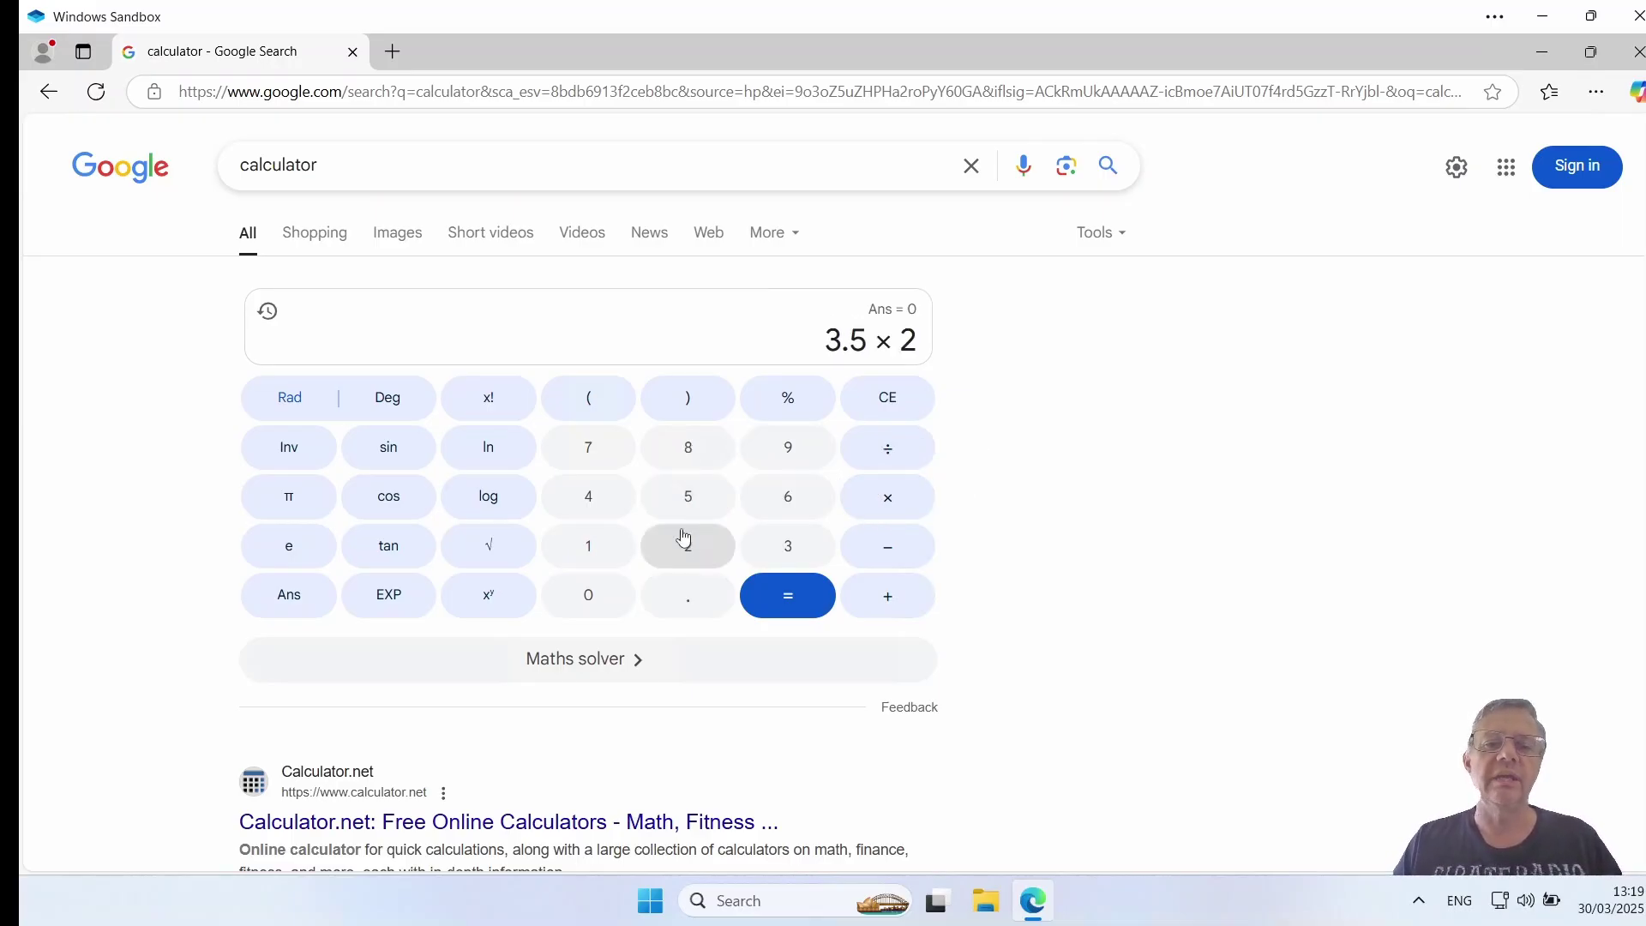
pyautogui.click(615, 509)
pyautogui.click(780, 599)
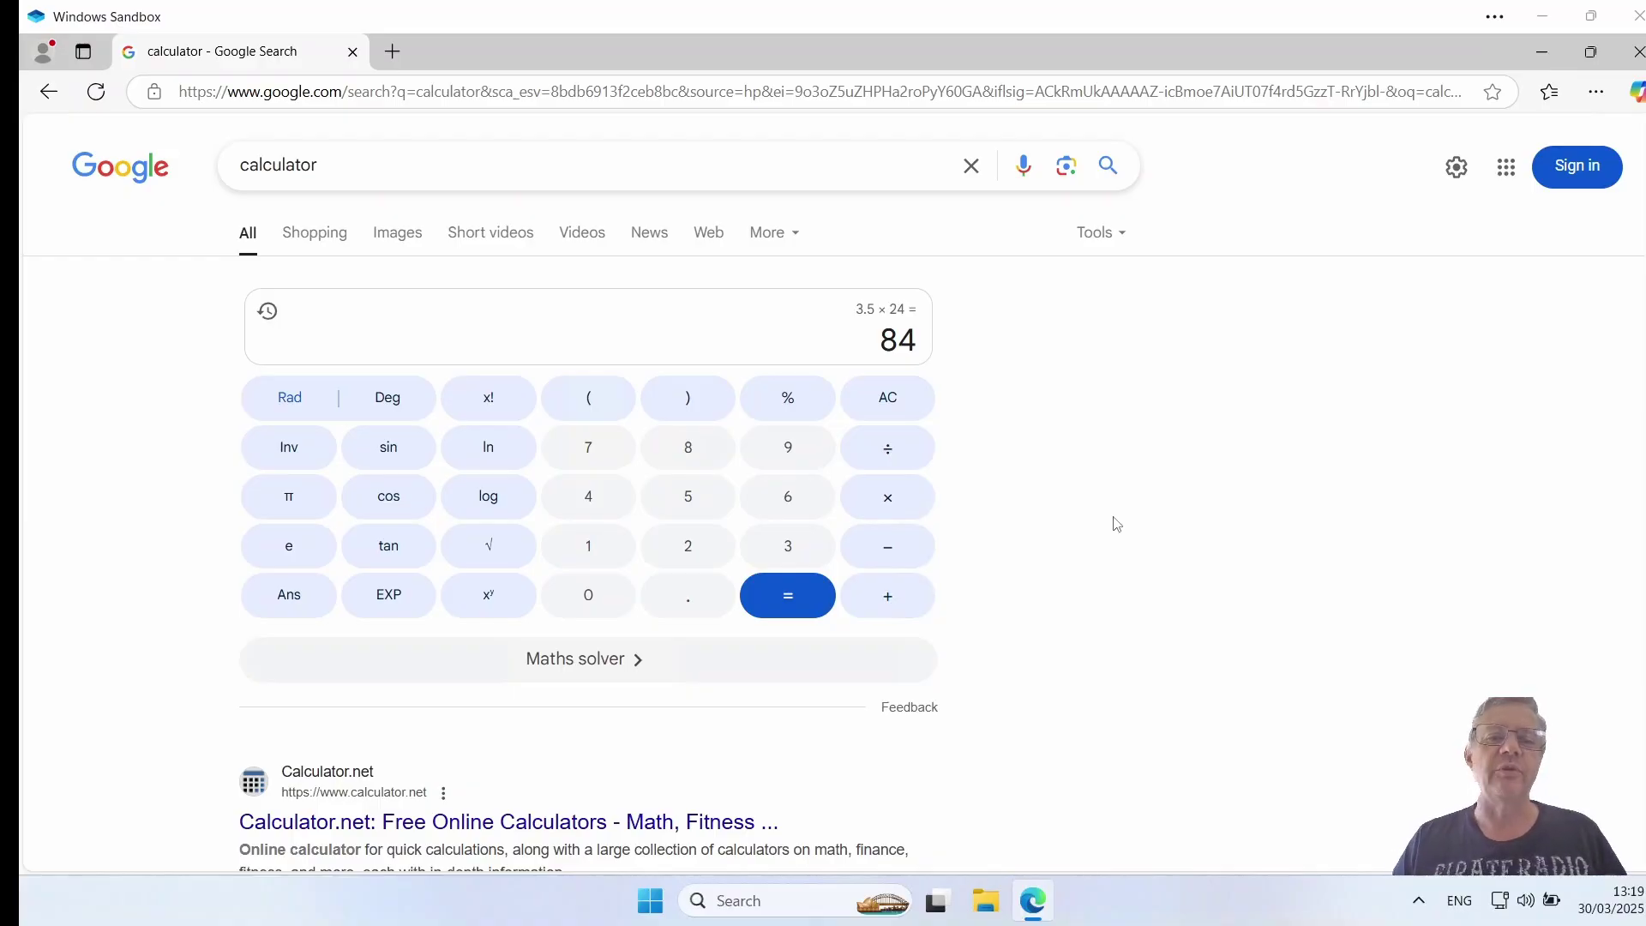
# Divide 18 by 24 and multiply the result by 84
pyautogui.click(593, 553)
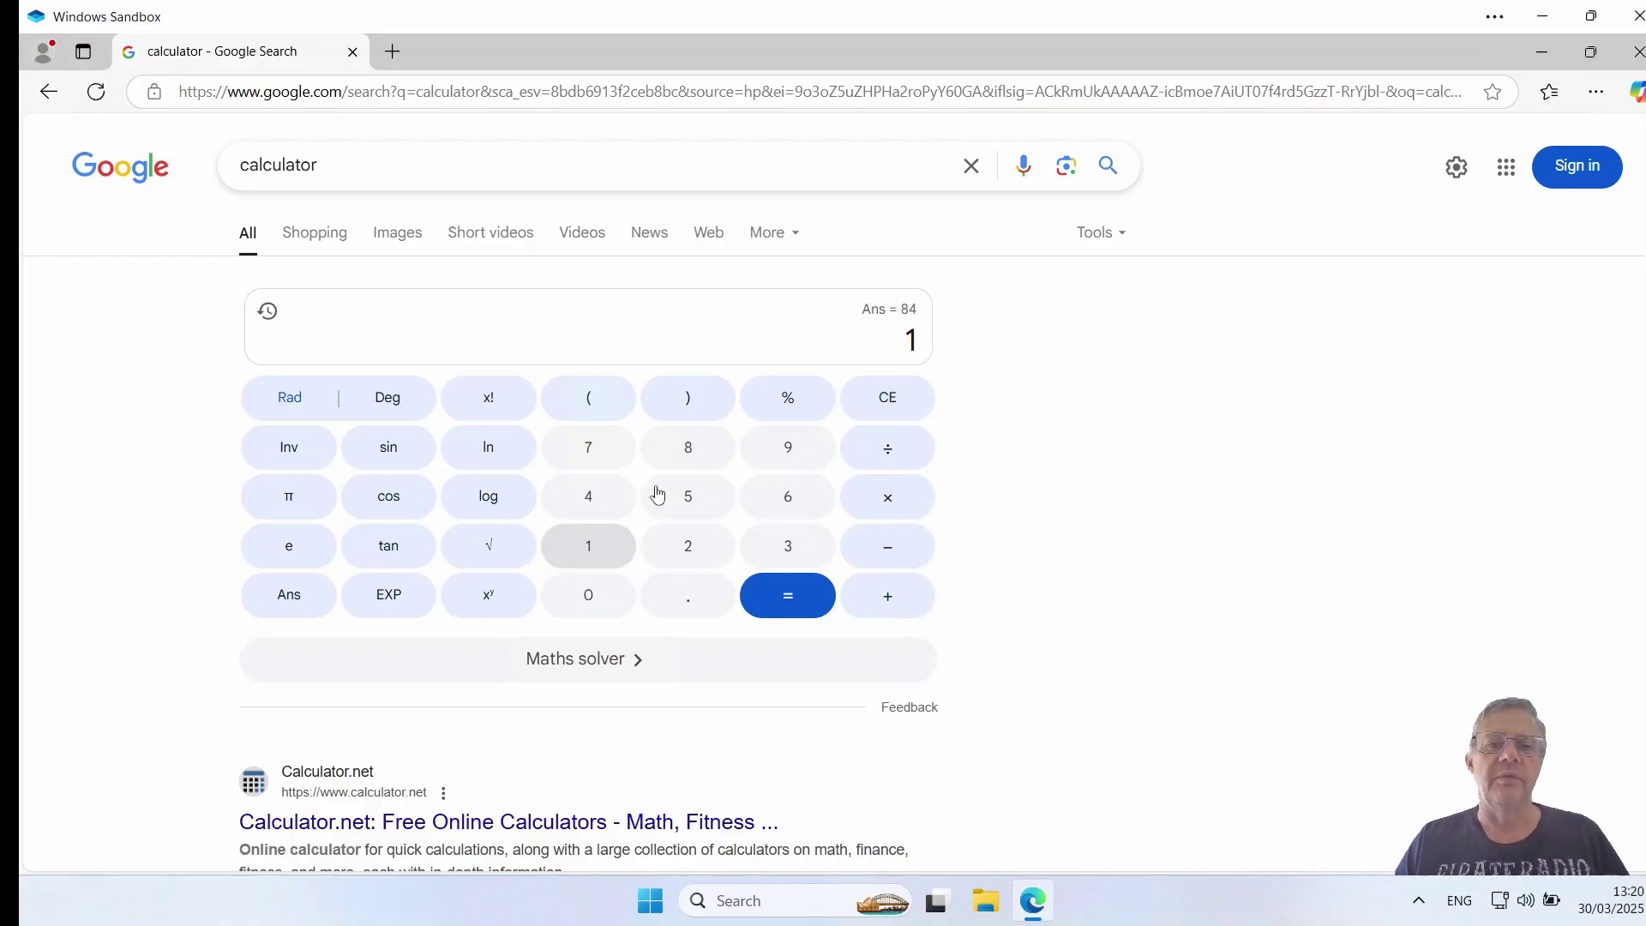
pyautogui.click(688, 447)
pyautogui.click(888, 446)
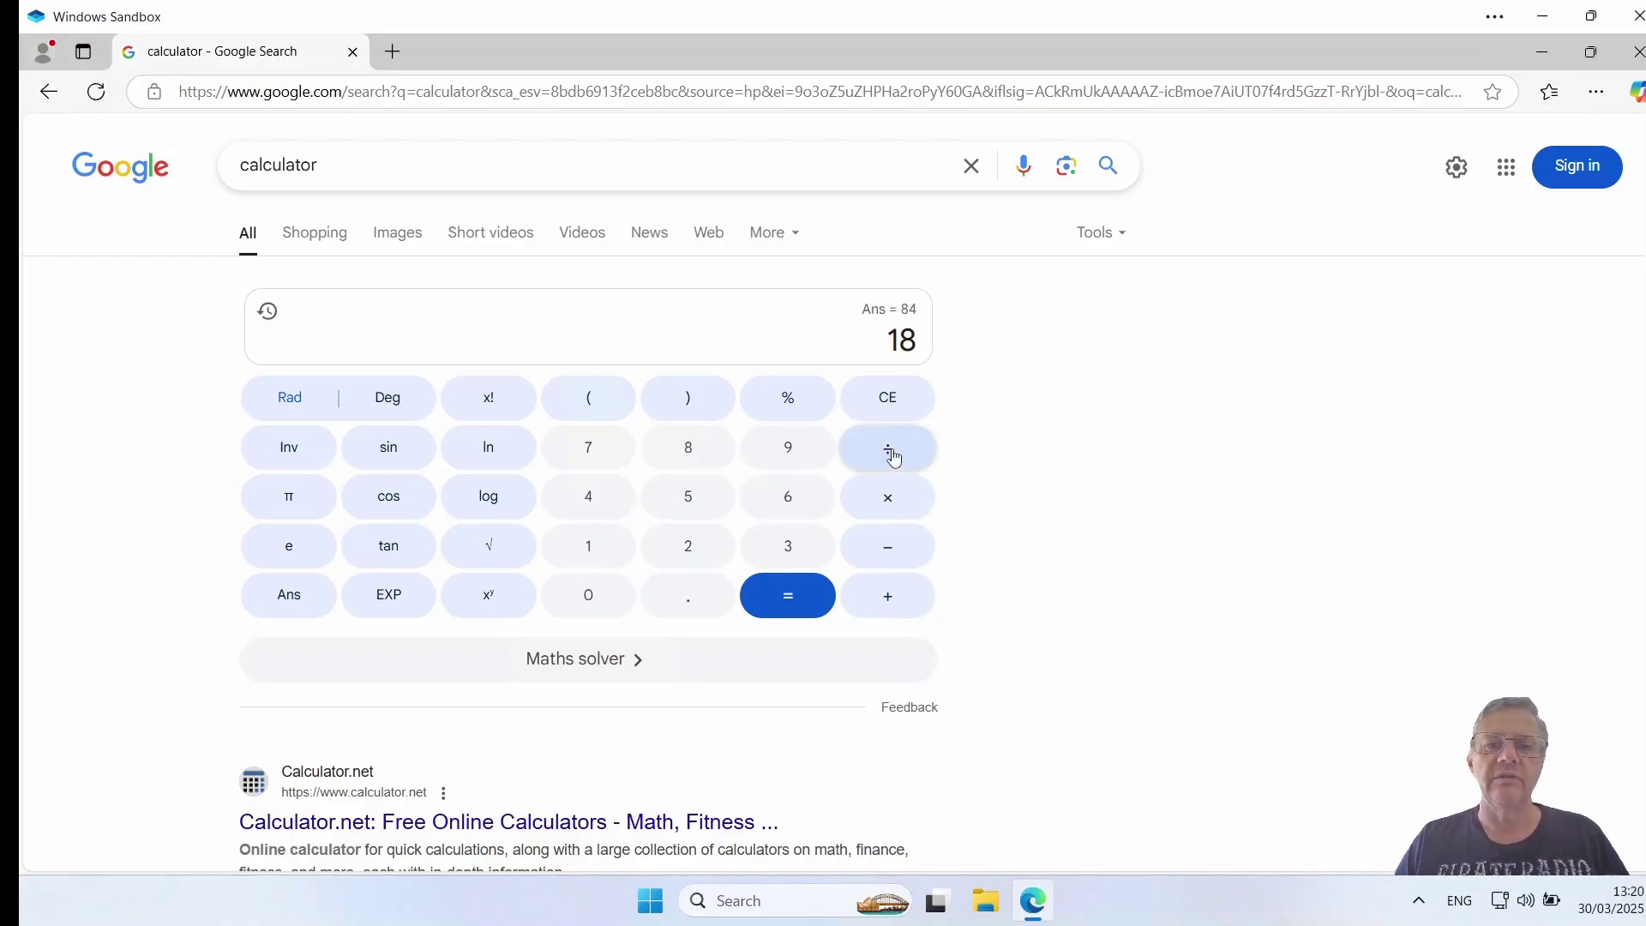
pyautogui.click(699, 555)
pyautogui.click(583, 496)
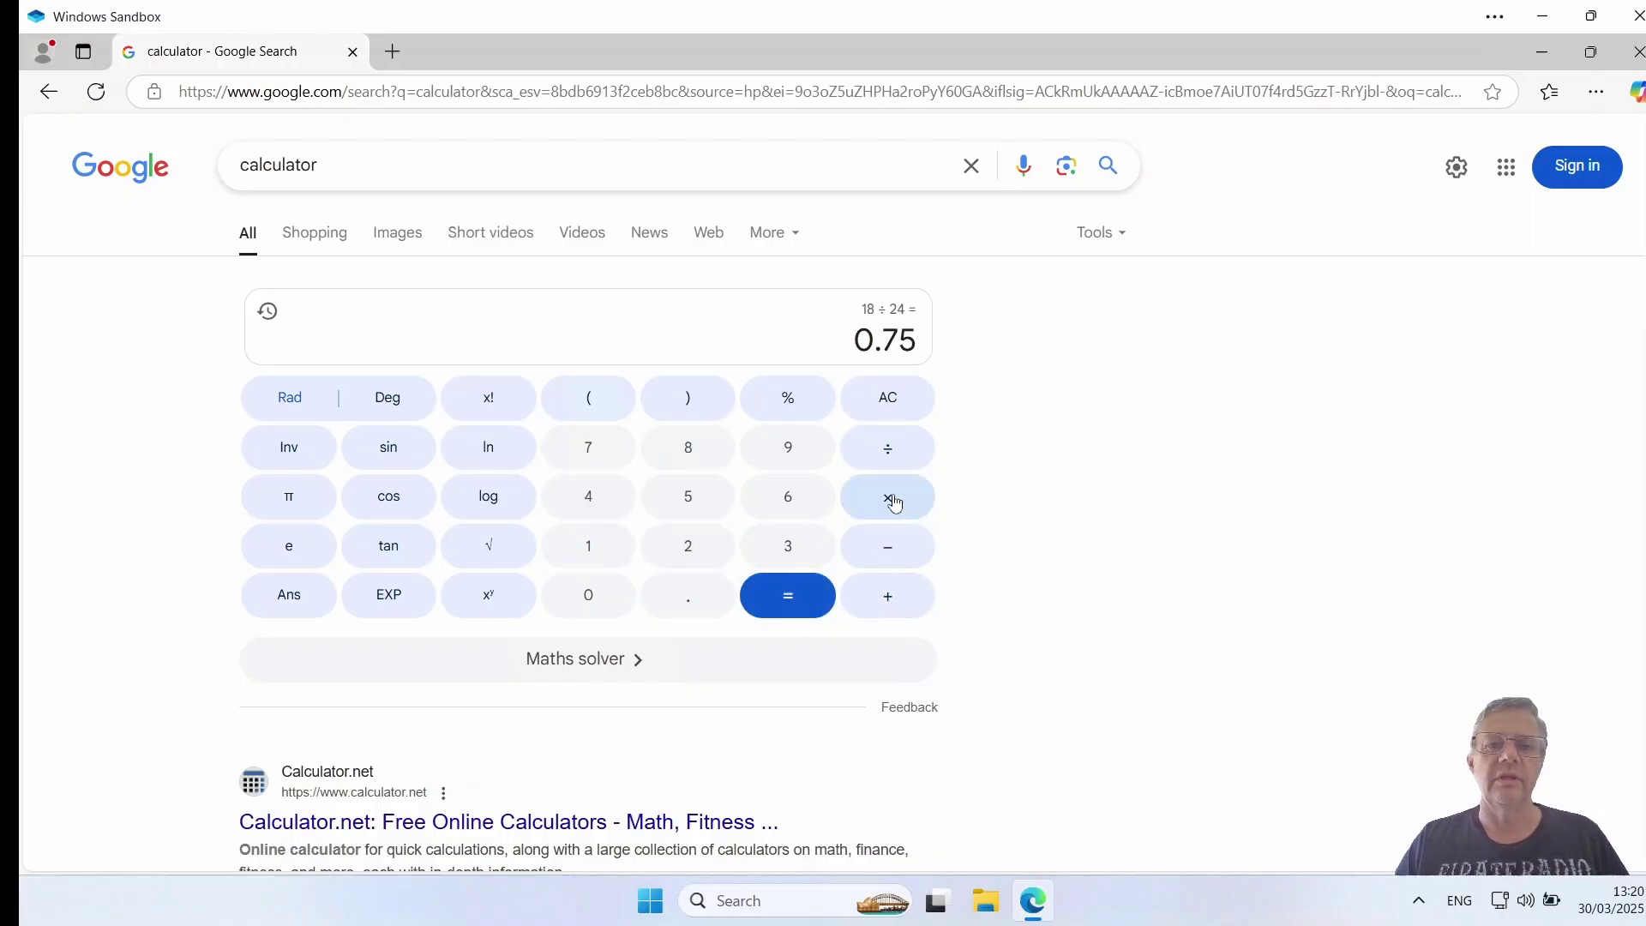
pyautogui.click(891, 499)
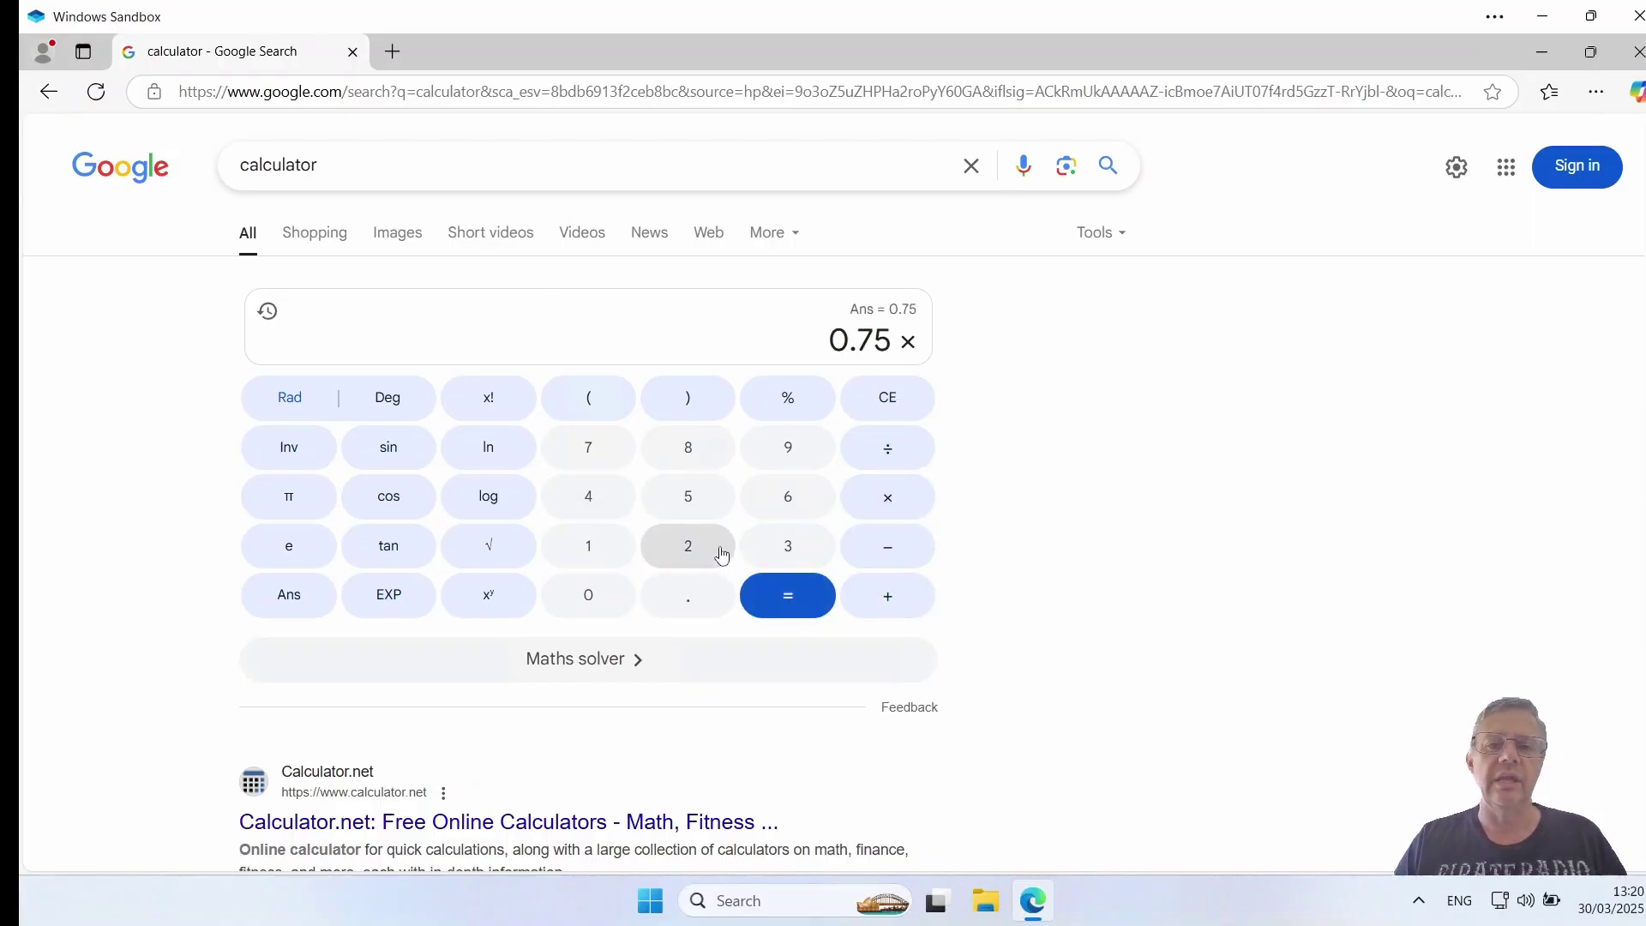
pyautogui.click(707, 448)
pyautogui.click(619, 501)
pyautogui.click(781, 593)
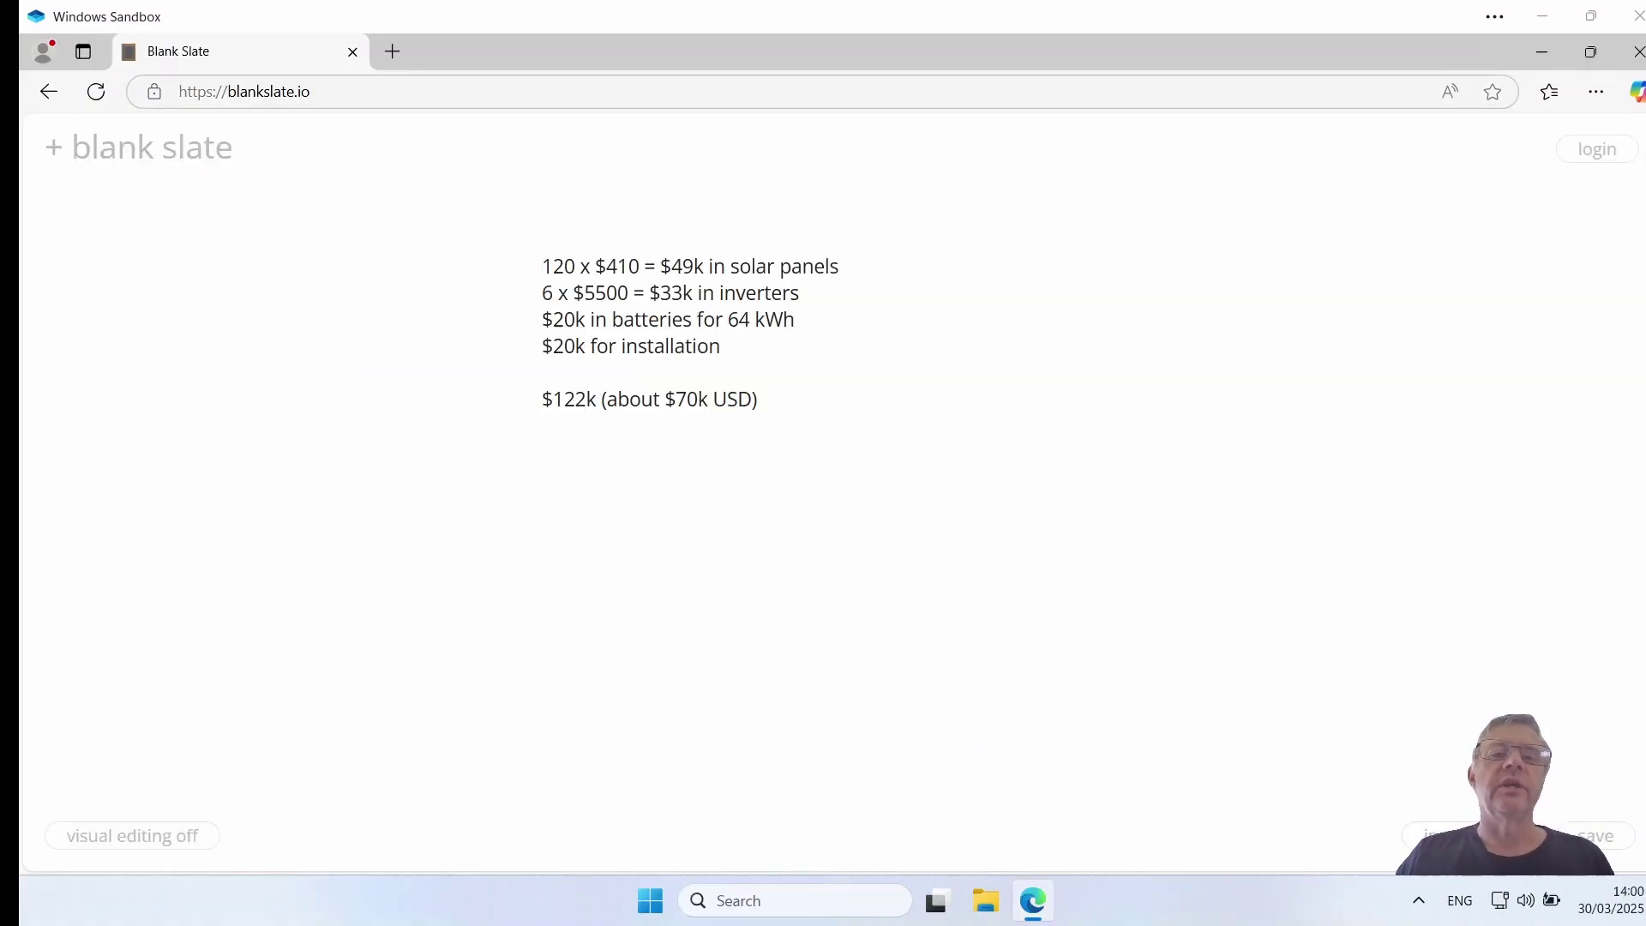
pyautogui.click(563, 267)
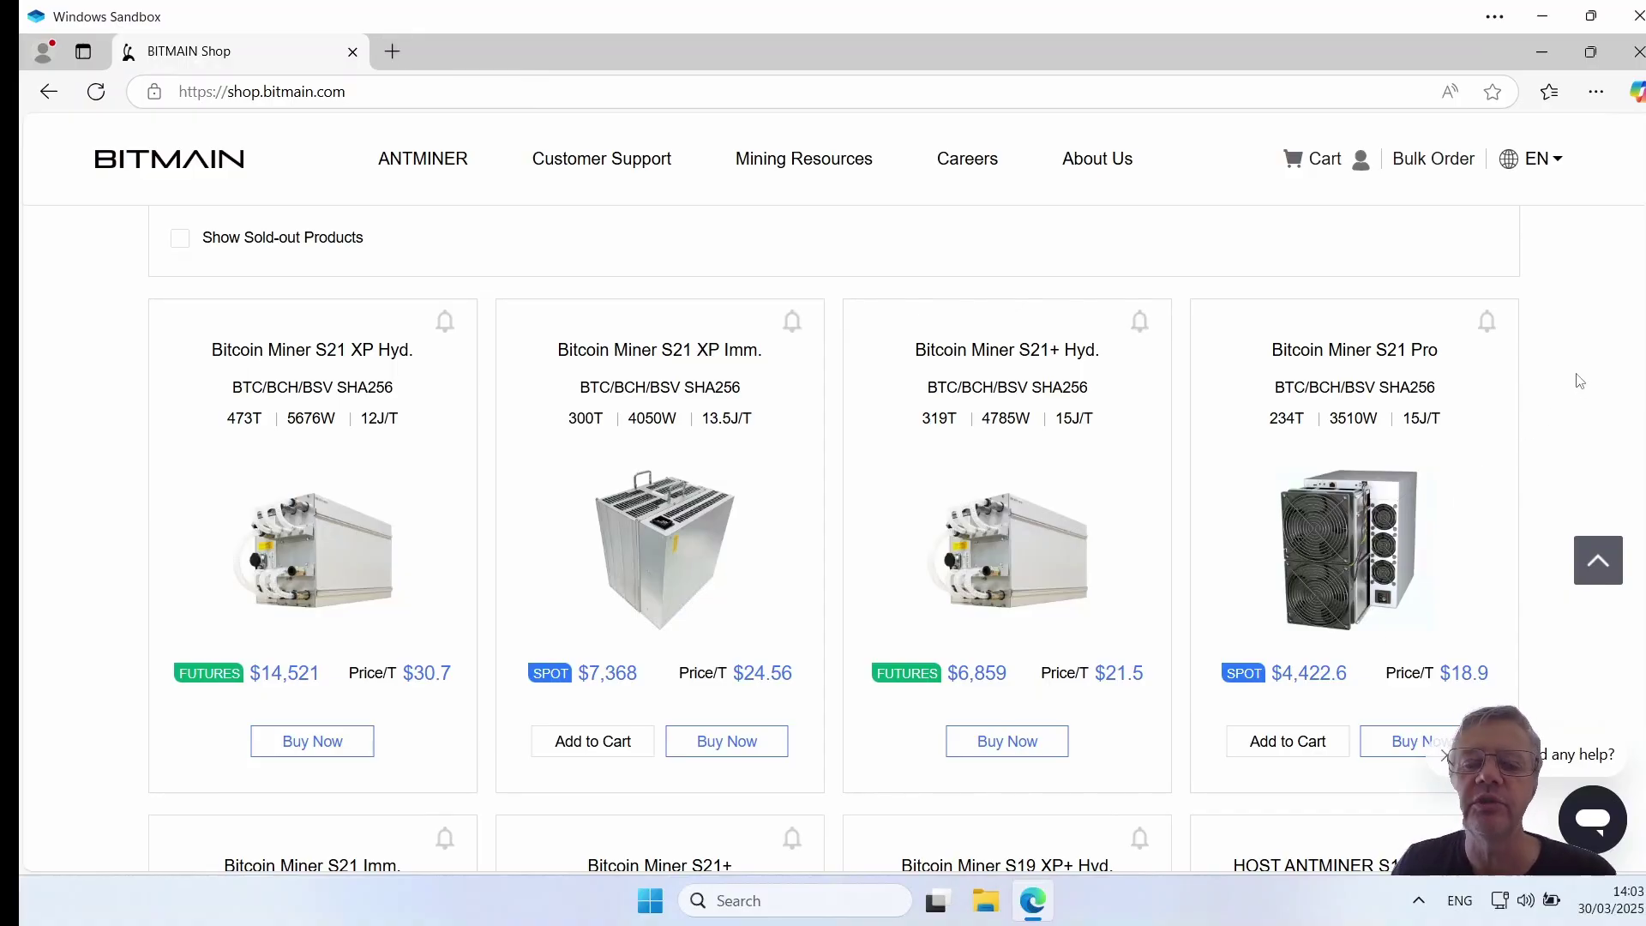
pyautogui.scroll(-1, 1580, 381)
pyautogui.scroll(1, 1579, 380)
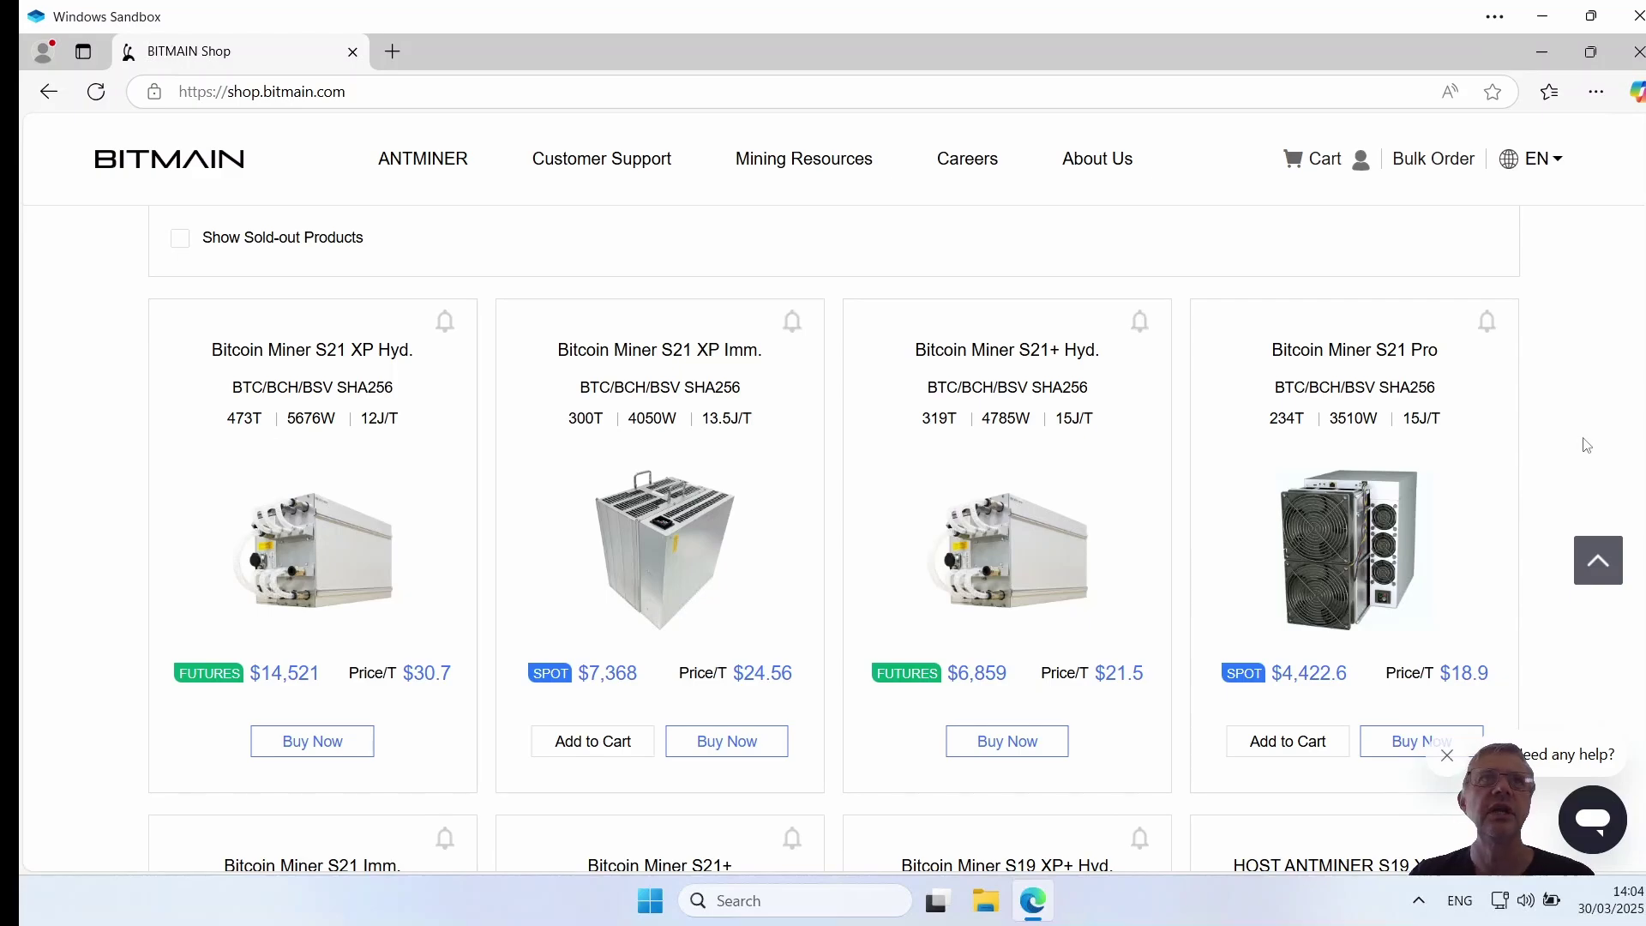
pyautogui.scroll(-1, 1586, 445)
pyautogui.scroll(1, 1587, 445)
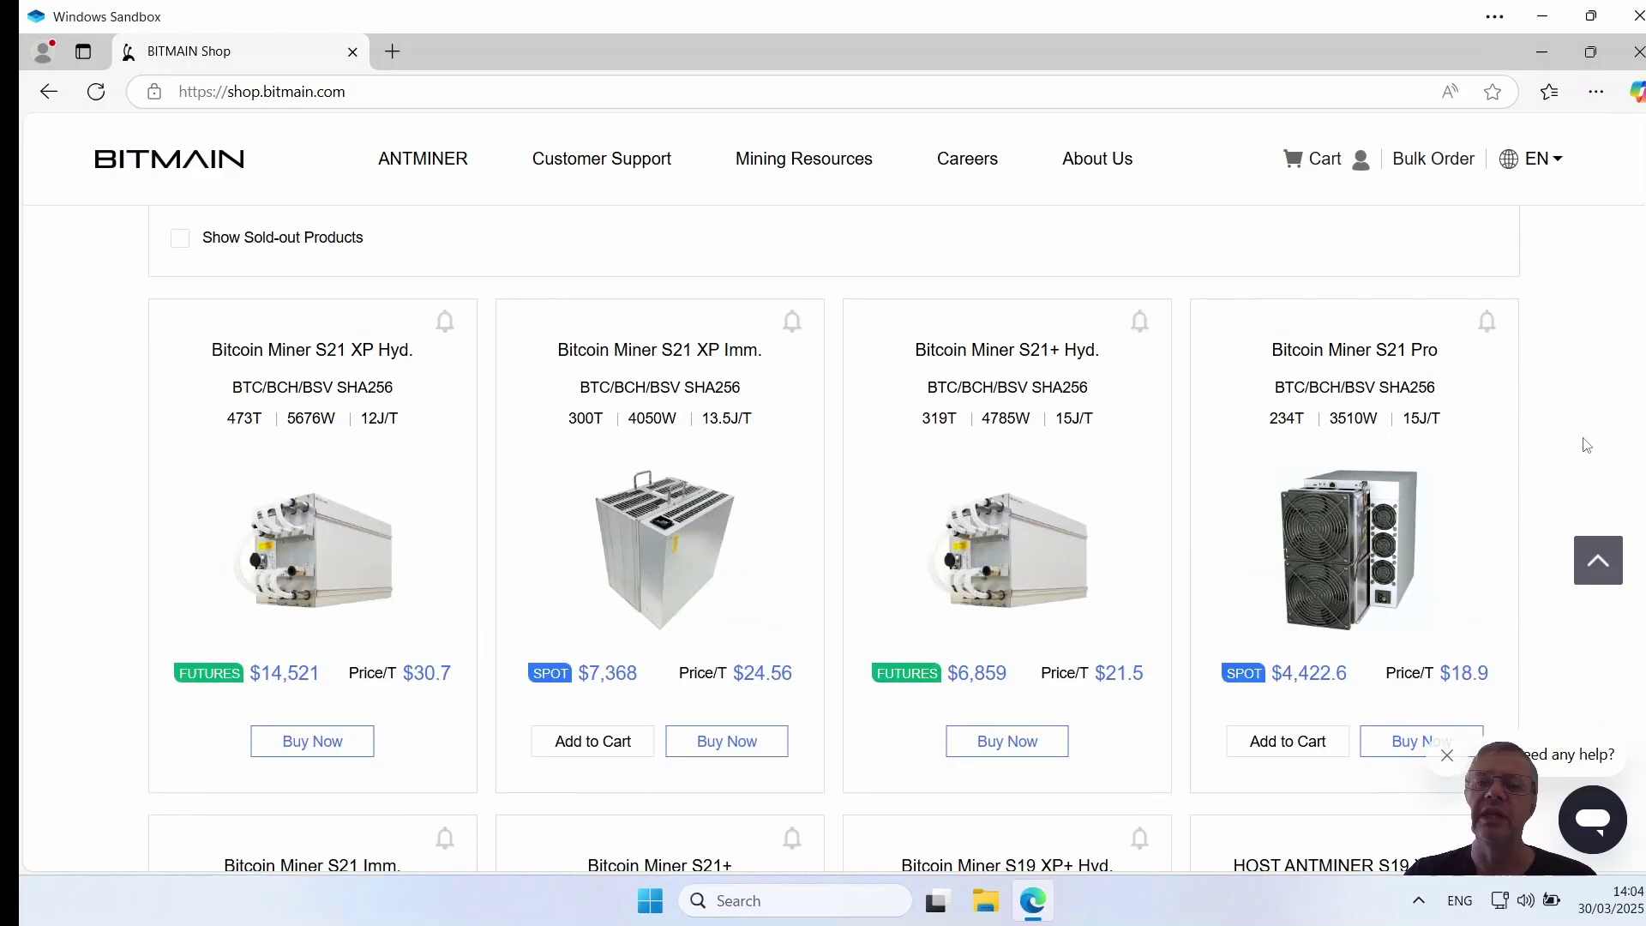